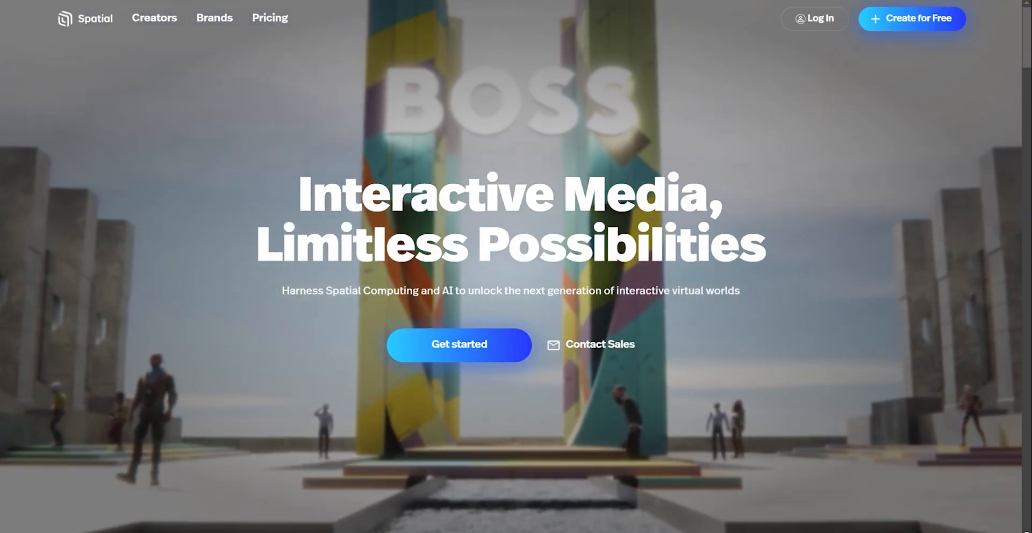
Look through the home page's use cases, supported platforms, avatar and explore sections, then open the pricing plans.
{"action": "scroll", "coordinate": [753, 337], "scroll_direction": "down", "scroll_amount": 15}
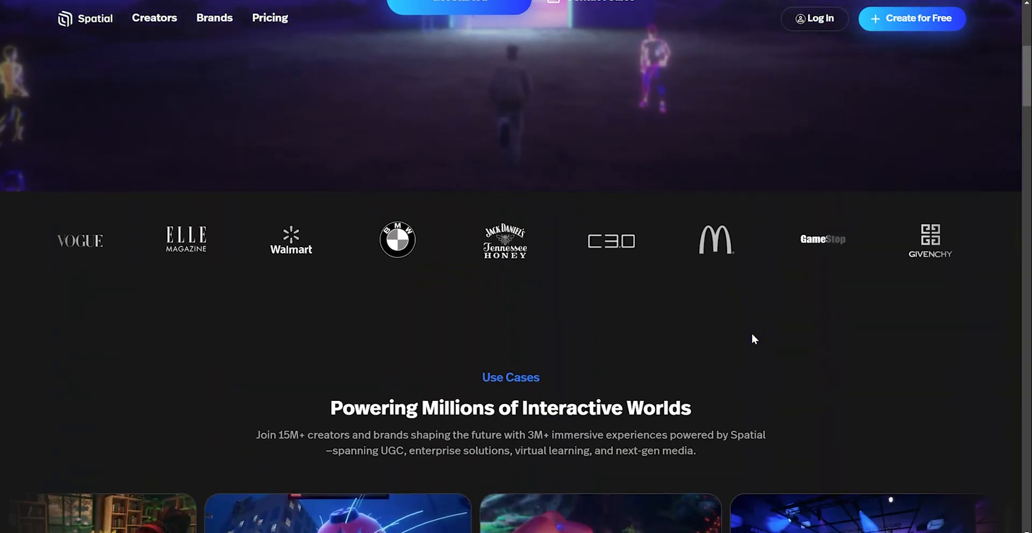
{"action": "scroll", "coordinate": [753, 338], "scroll_direction": "down", "scroll_amount": 15}
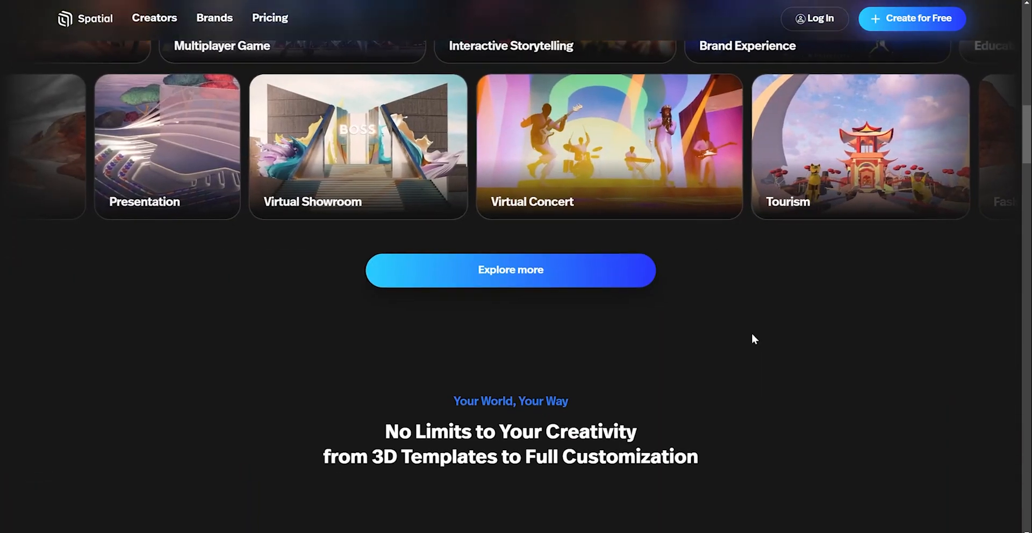
{"action": "scroll", "coordinate": [752, 338], "scroll_direction": "down", "scroll_amount": 4}
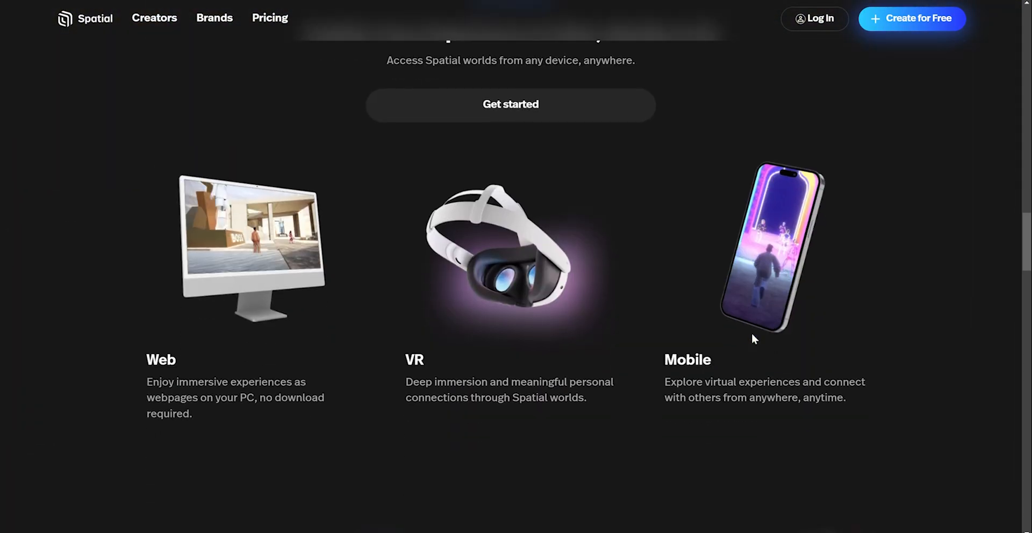
{"action": "scroll", "coordinate": [752, 338], "scroll_direction": "up", "scroll_amount": 1}
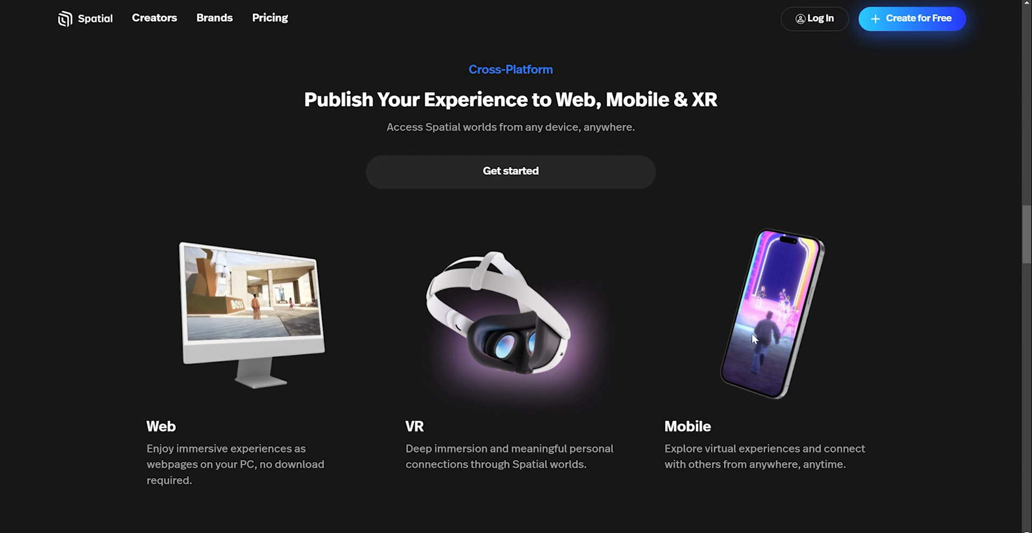
{"action": "scroll", "coordinate": [359, 368], "scroll_direction": "down", "scroll_amount": 1}
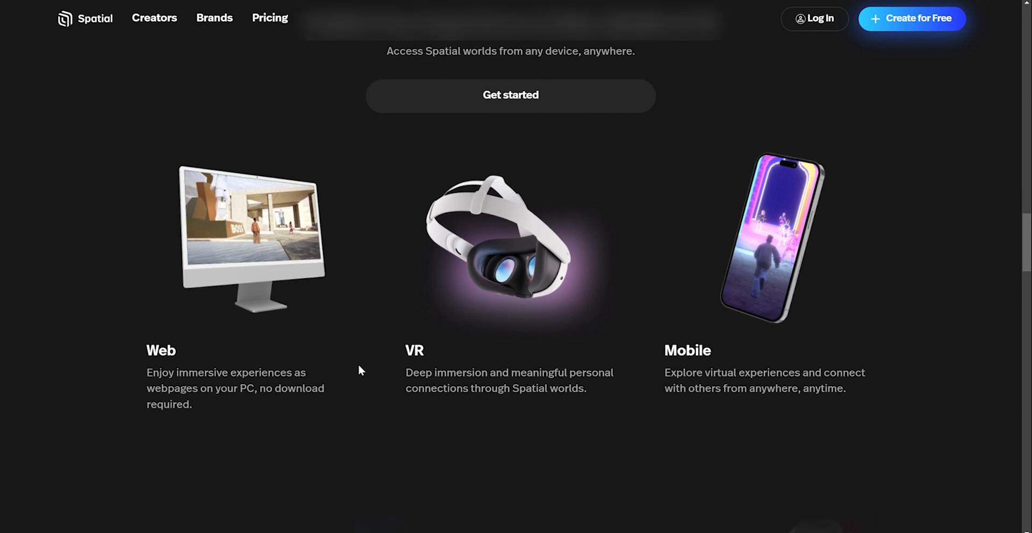
{"action": "scroll", "coordinate": [359, 367], "scroll_direction": "down", "scroll_amount": 3}
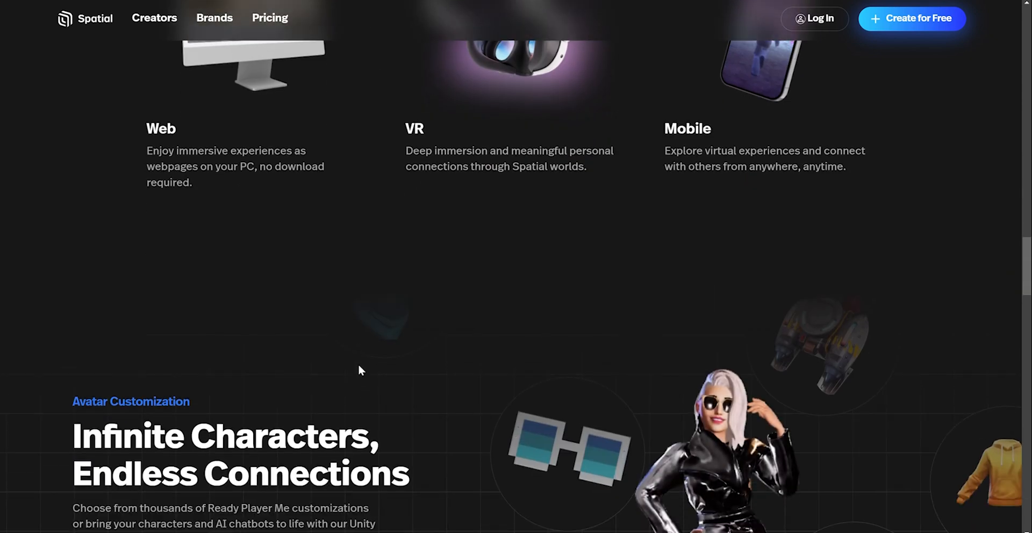
{"action": "scroll", "coordinate": [359, 370], "scroll_direction": "down", "scroll_amount": 5}
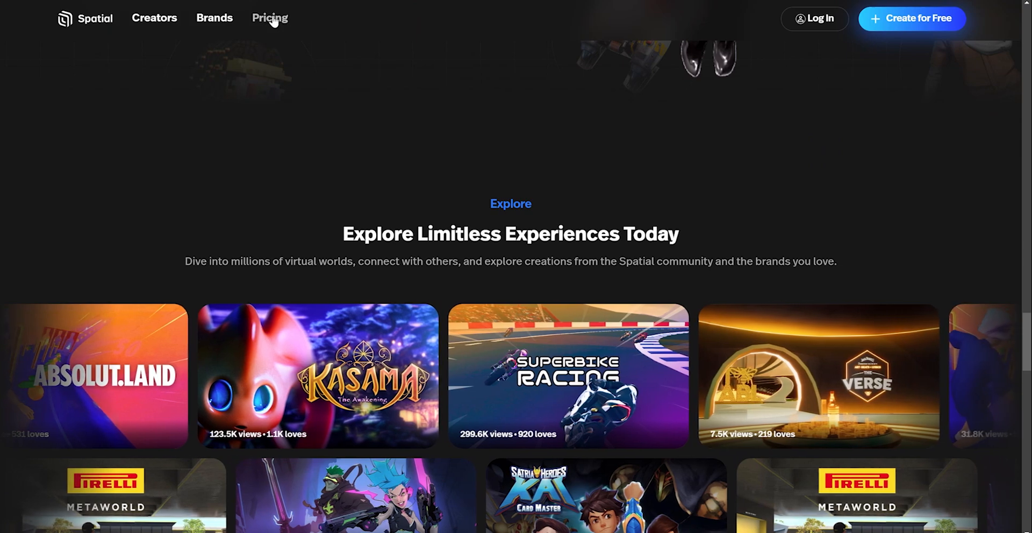
{"action": "left_click", "coordinate": [274, 21]}
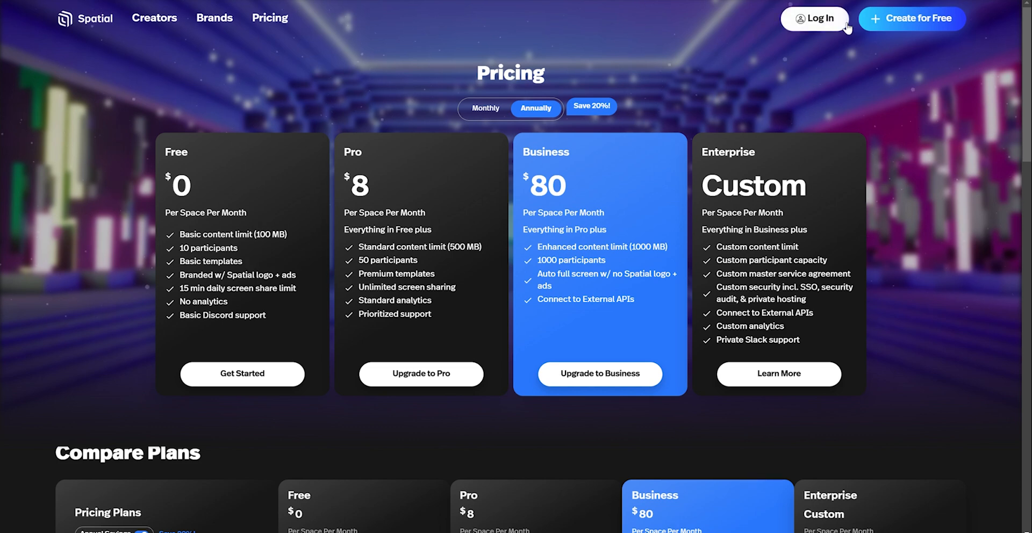
Log in with the Google account and start creating a new space.
{"action": "left_click", "coordinate": [815, 19]}
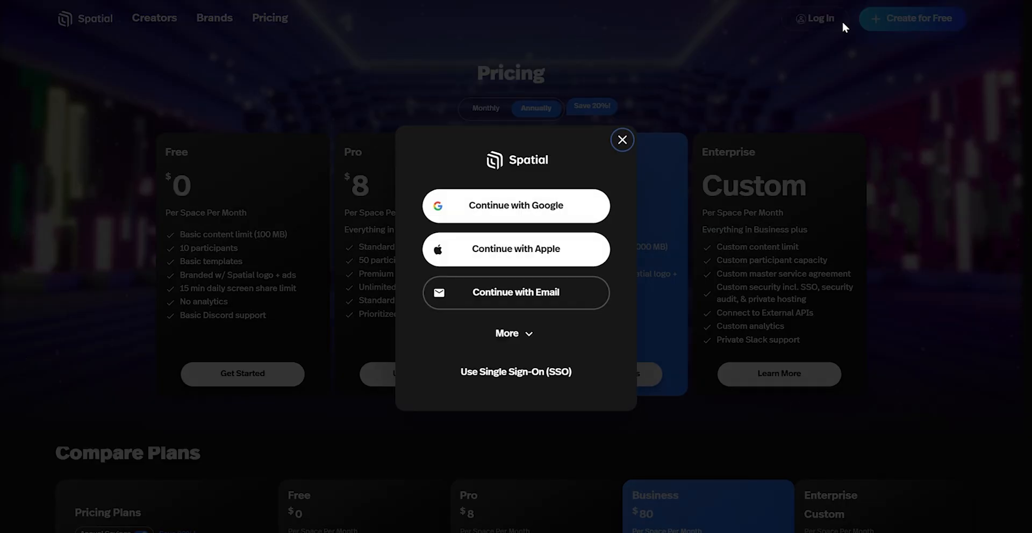
{"action": "left_click", "coordinate": [516, 205]}
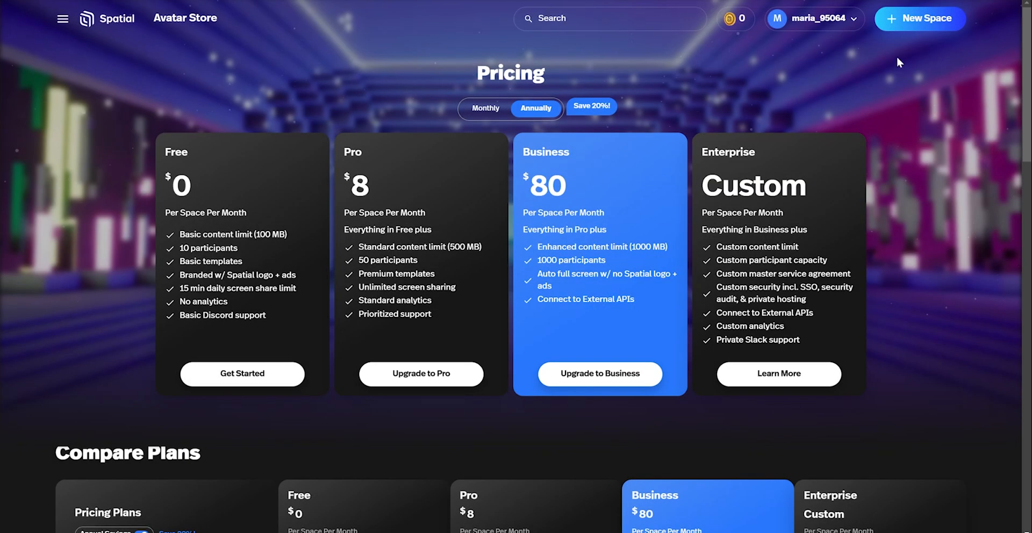
{"action": "left_click", "coordinate": [935, 33]}
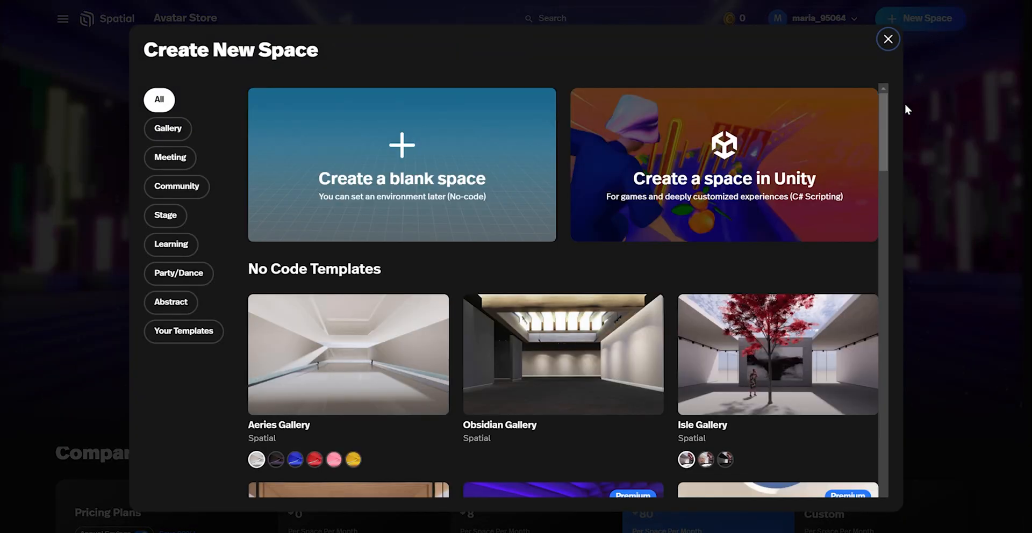
Browse the no-code templates and preview the Aeries Gallery in its black, blue and red variants.
{"action": "left_click_drag", "start_coordinate": [885, 133], "coordinate": [885, 157]}
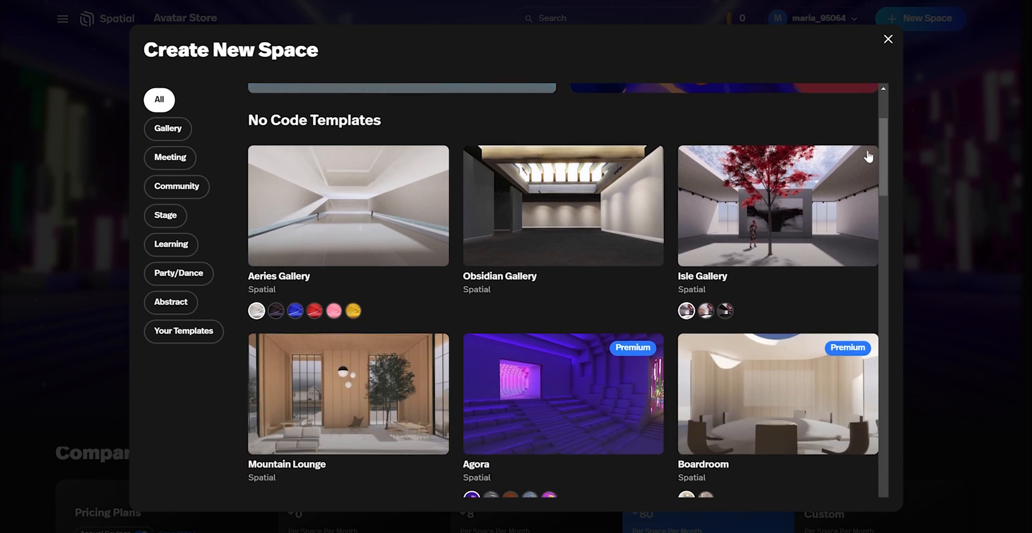
{"action": "left_click", "coordinate": [276, 312]}
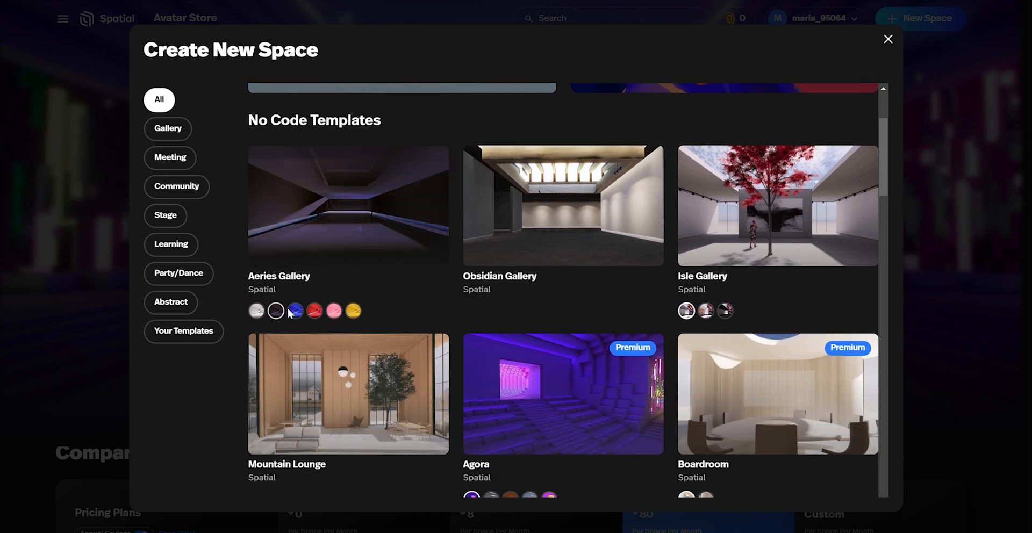
{"action": "left_click", "coordinate": [295, 311]}
{"action": "left_click", "coordinate": [315, 311]}
{"action": "scroll", "coordinate": [602, 326], "scroll_direction": "down", "scroll_amount": 2}
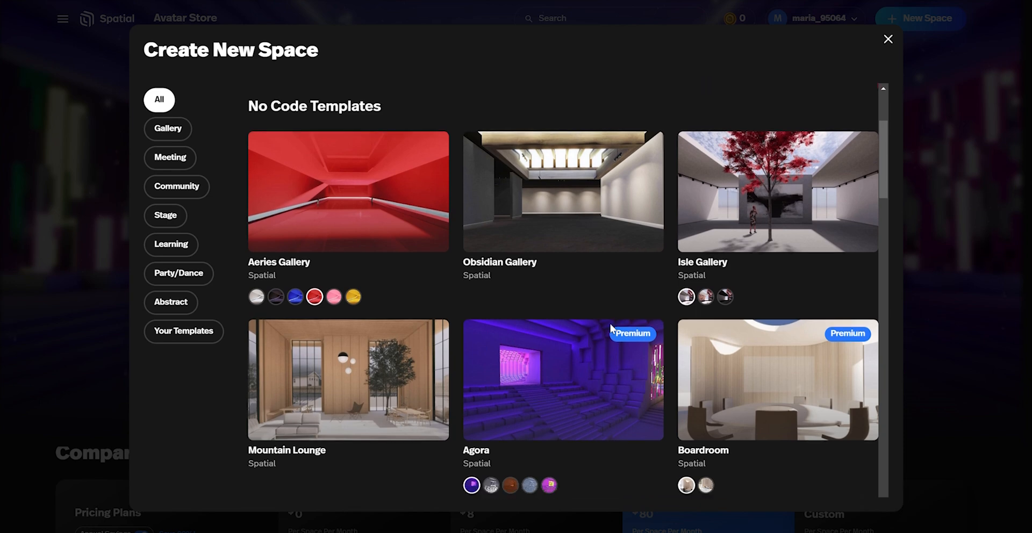
{"action": "scroll", "coordinate": [613, 326], "scroll_direction": "up", "scroll_amount": 4}
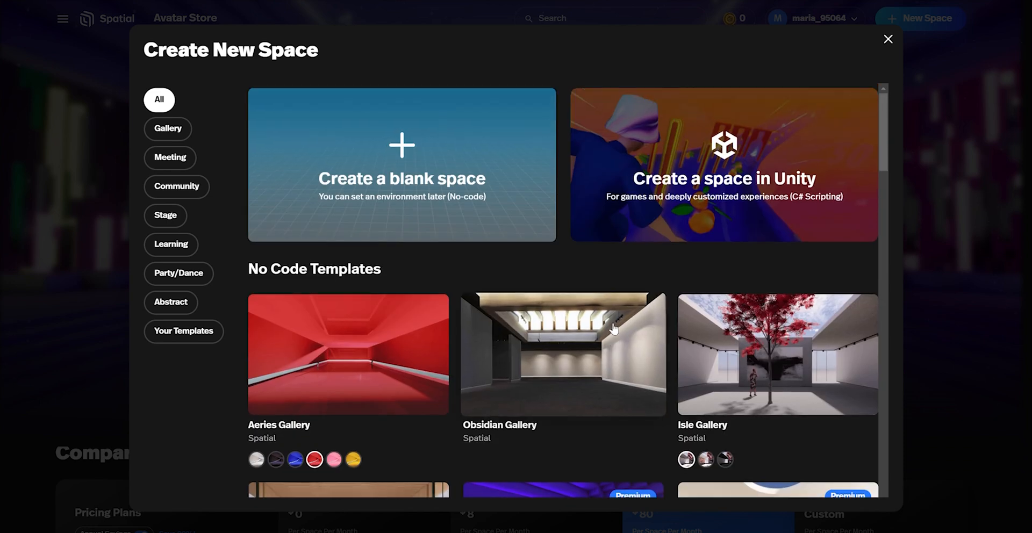
Create a blank space and maximize its view.
{"action": "left_click", "coordinate": [374, 161]}
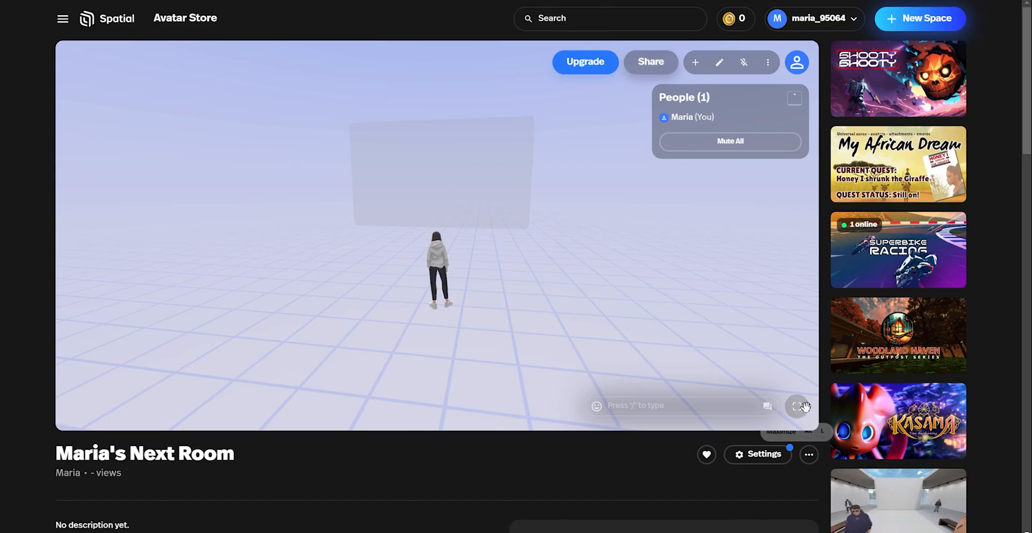
{"action": "left_click", "coordinate": [796, 404]}
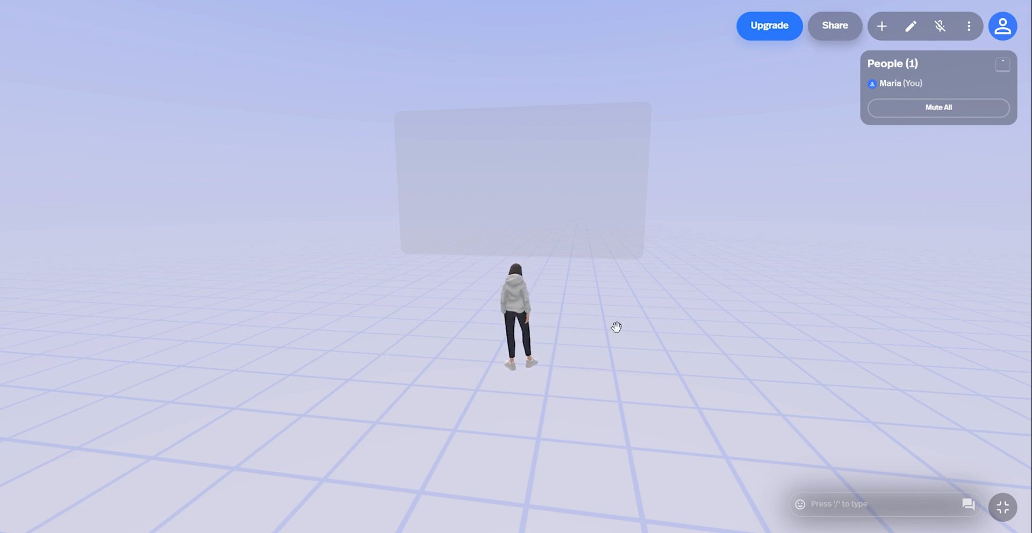
Examine the blank space by zooming in and out on the avatar and rotating the view around it.
{"action": "scroll", "coordinate": [617, 326], "scroll_direction": "down", "scroll_amount": 5}
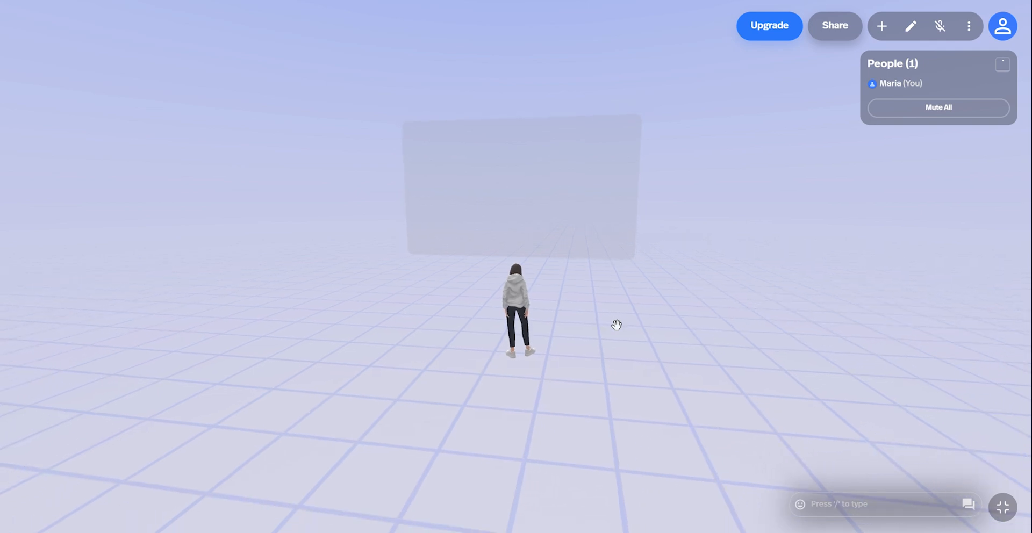
{"action": "scroll", "coordinate": [616, 326], "scroll_direction": "up", "scroll_amount": 3}
{"action": "scroll", "coordinate": [617, 325], "scroll_direction": "up", "scroll_amount": 6}
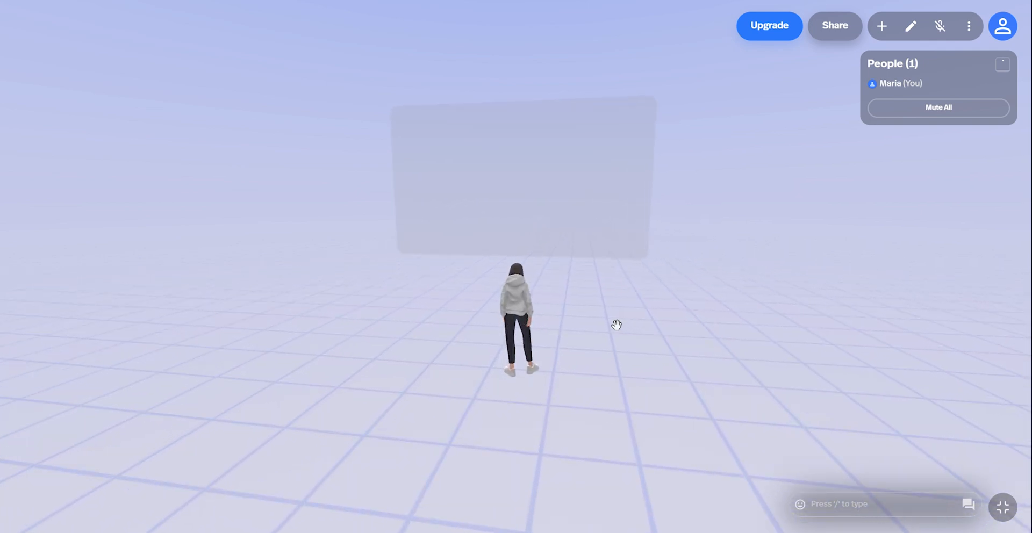
{"action": "scroll", "coordinate": [617, 325], "scroll_direction": "down", "scroll_amount": 3}
{"action": "scroll", "coordinate": [616, 325], "scroll_direction": "down", "scroll_amount": 2}
{"action": "scroll", "coordinate": [617, 325], "scroll_direction": "up", "scroll_amount": 6}
{"action": "left_click_drag", "start_coordinate": [399, 279], "coordinate": [226, 265]}
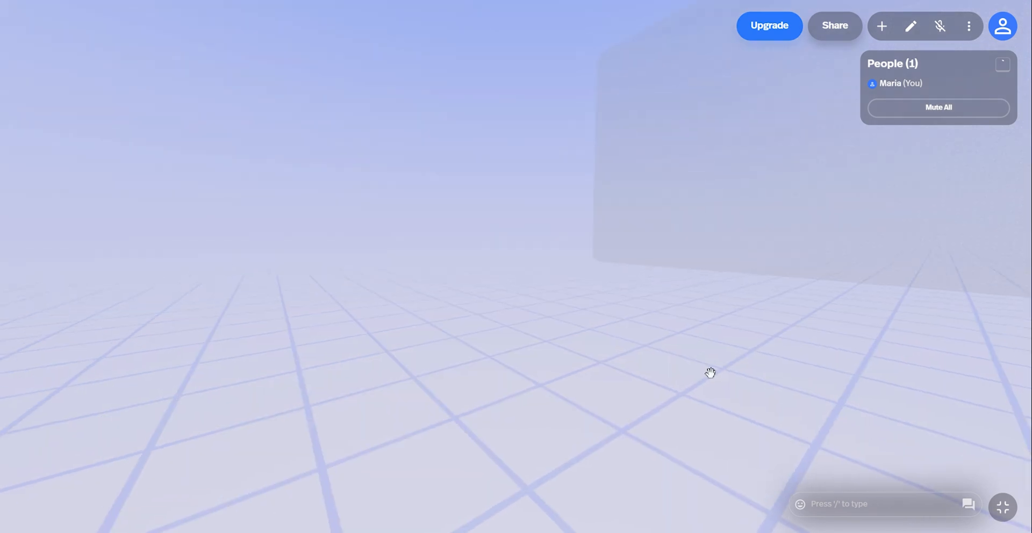
{"action": "scroll", "coordinate": [710, 372], "scroll_direction": "down", "scroll_amount": 3}
{"action": "scroll", "coordinate": [597, 352], "scroll_direction": "up", "scroll_amount": 1}
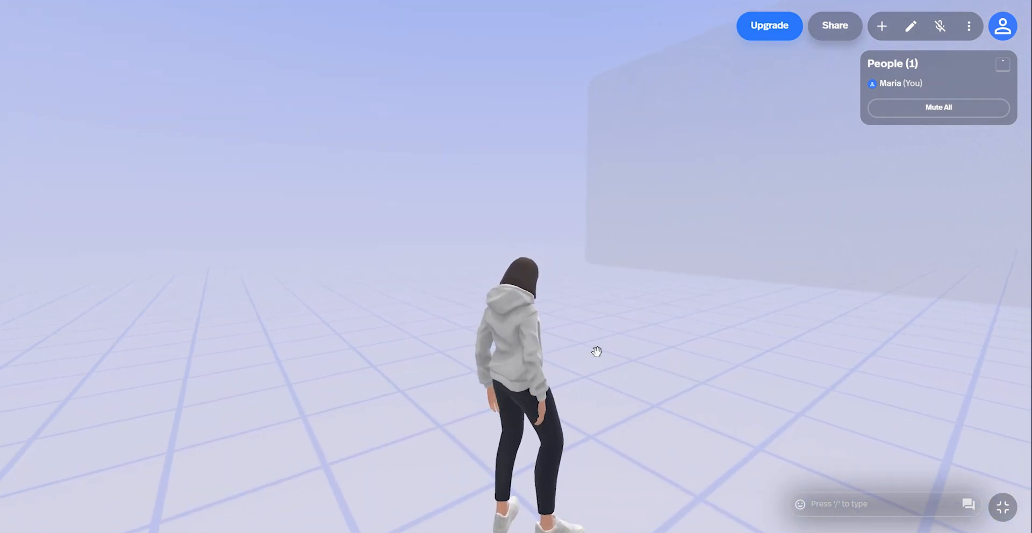
{"action": "left_click_drag", "start_coordinate": [594, 366], "coordinate": [841, 410]}
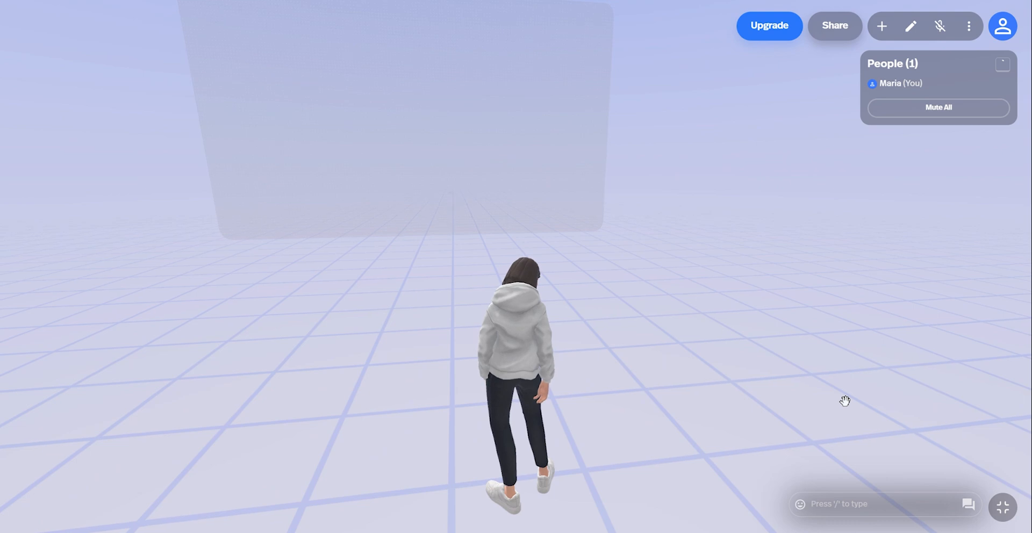
{"action": "mouse_move", "coordinate": [189, 281]}
{"action": "left_mouse_down"}
{"action": "mouse_move", "coordinate": [285, 290]}
{"action": "mouse_move", "coordinate": [176, 291]}
{"action": "left_mouse_up"}
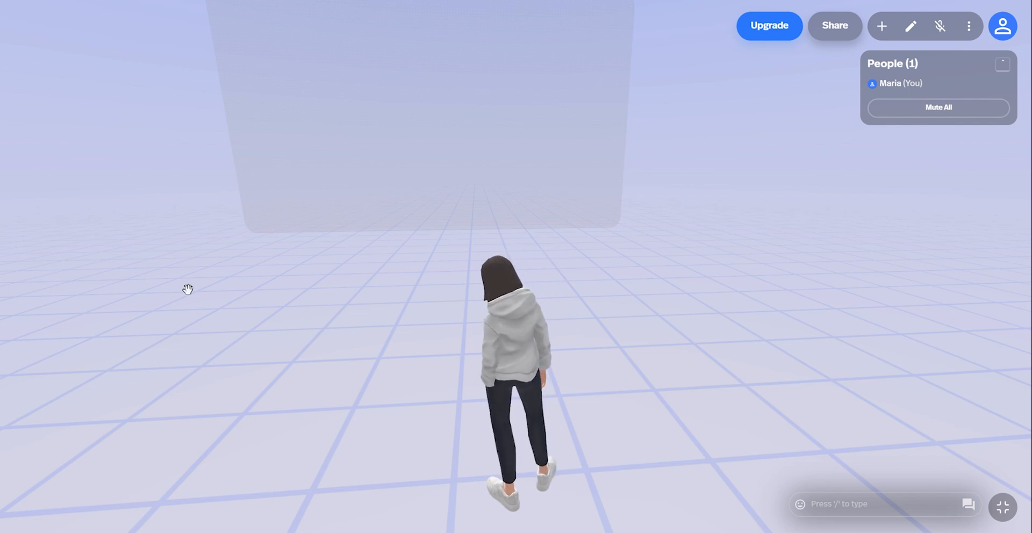
Walk the avatar forward towards the large panel and back away from it.
{"action": "key", "text": "w"}
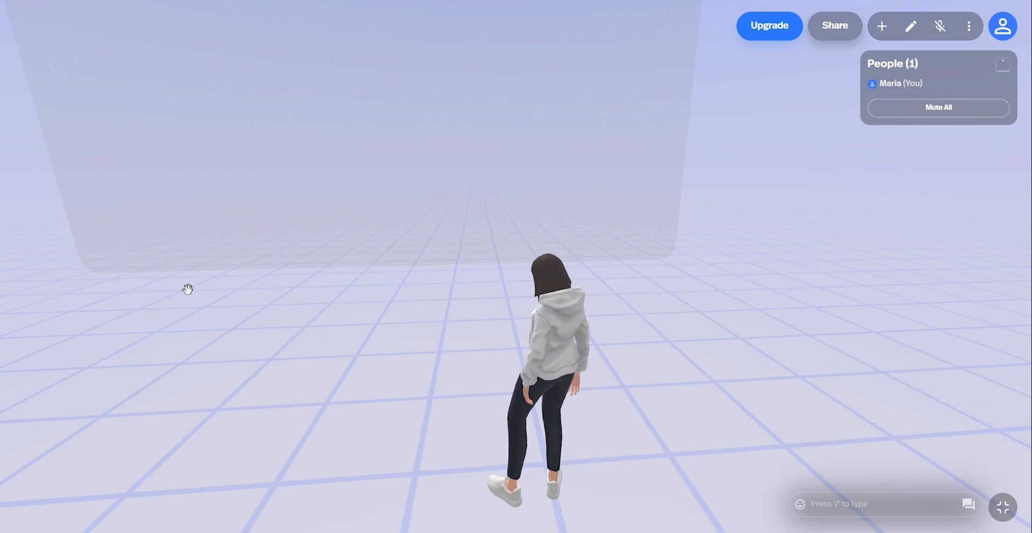
{"action": "key", "text": "s"}
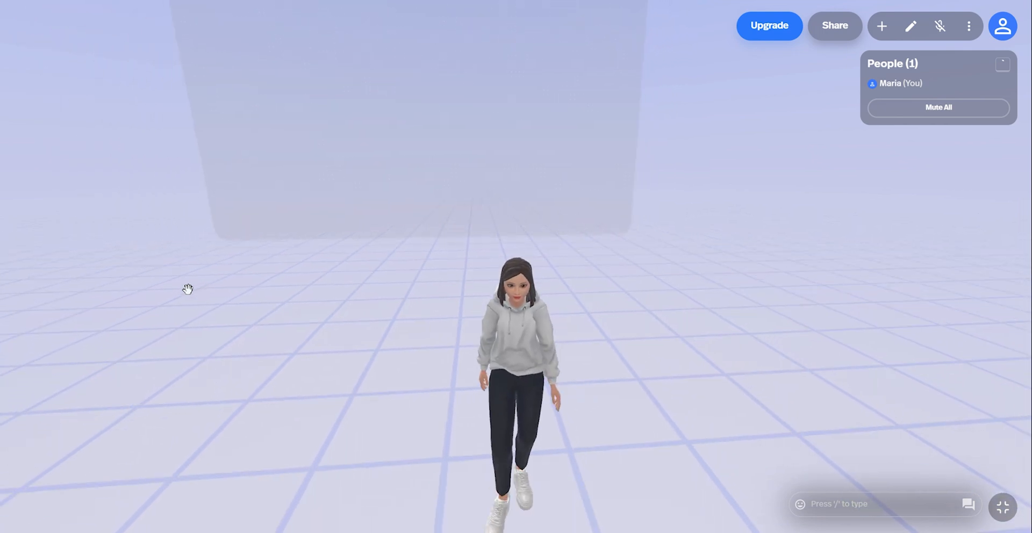
{"action": "key", "text": "s"}
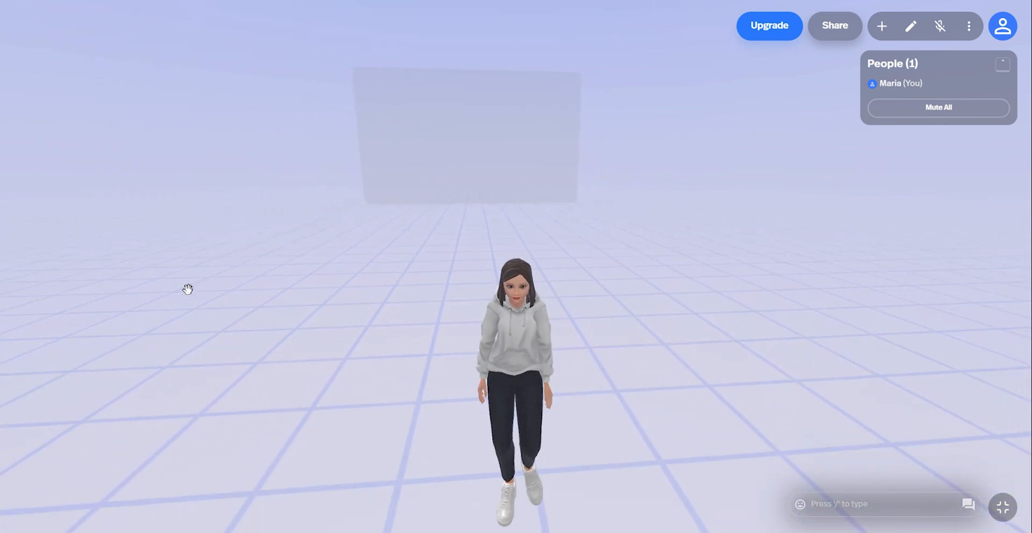
Turn the view back and forth around the avatar to look over the empty space.
{"action": "key", "text": "e"}
{"action": "key", "text": "q"}
{"action": "key", "text": "e"}
{"action": "key", "text": "e"}
{"action": "key", "text": "q"}
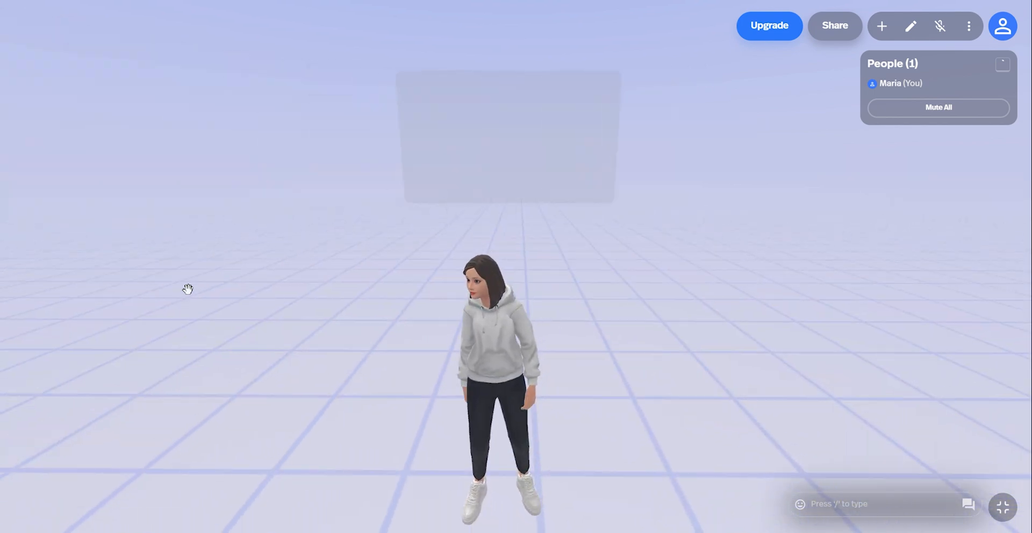
{"action": "key", "text": "e"}
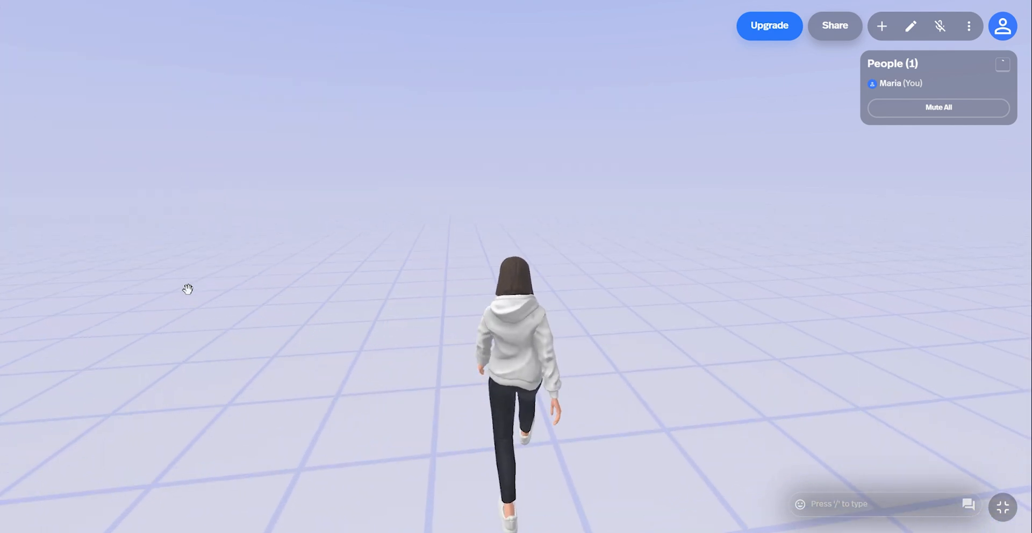
{"action": "key", "text": "q"}
{"action": "key", "text": "e"}
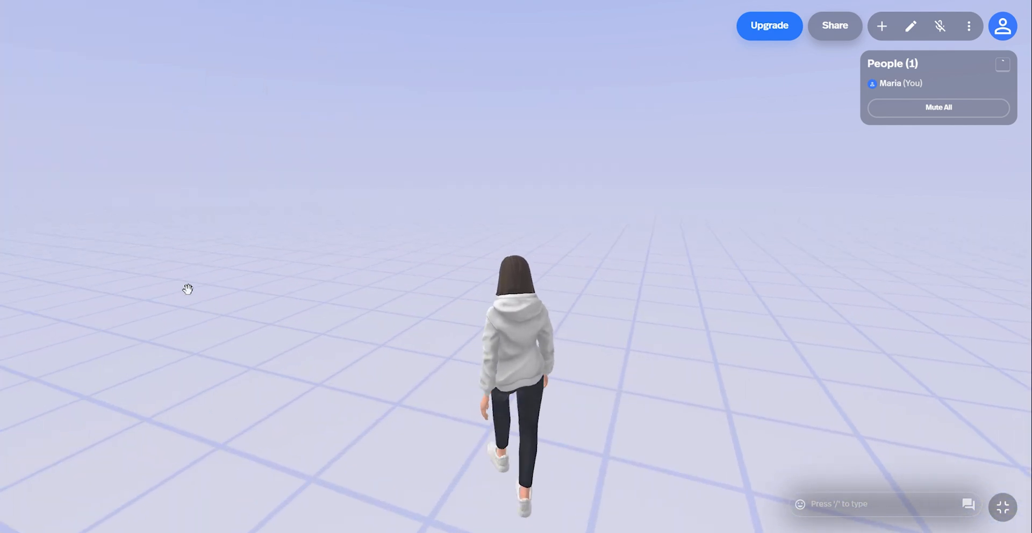
{"action": "key", "text": "q"}
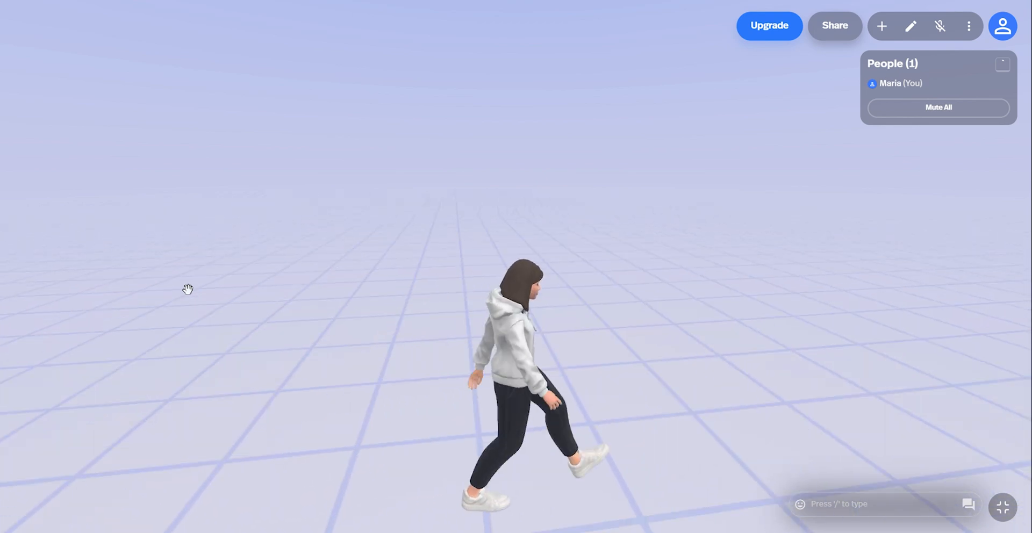
Walk the avatar backward and sideways, and swing the view round behind it.
{"action": "key", "text": "s"}
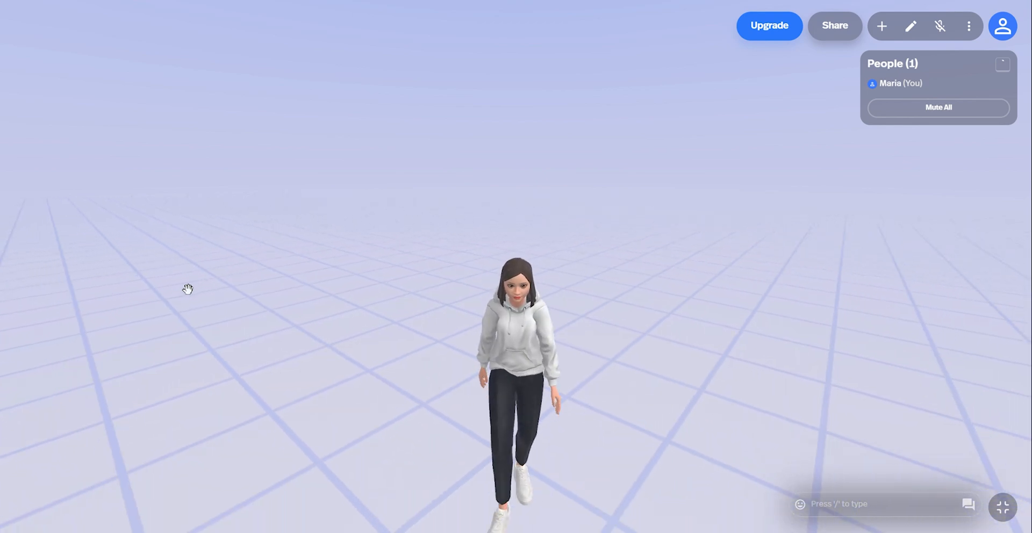
{"action": "key", "text": "a"}
{"action": "left_click_drag", "start_coordinate": [180, 292], "coordinate": [870, 264]}
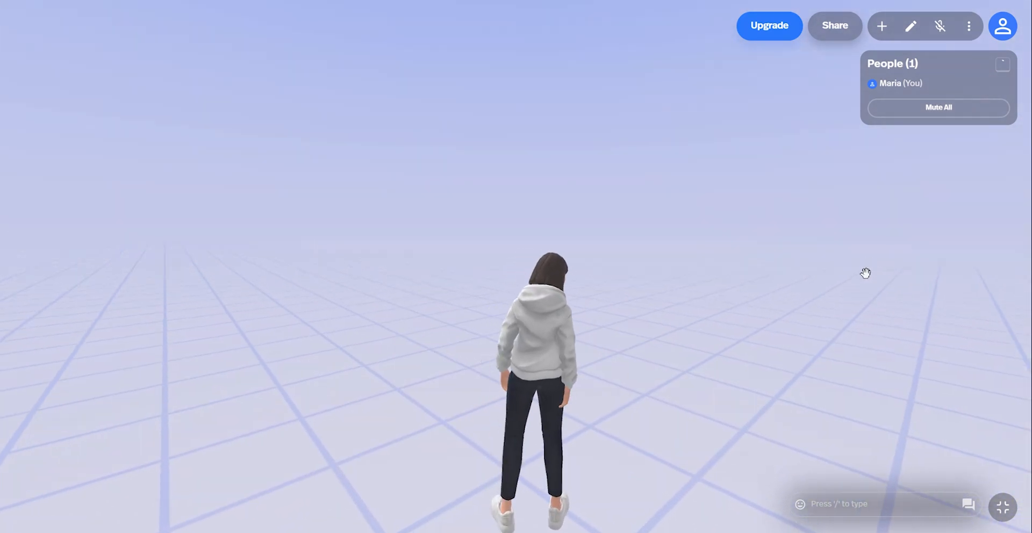
Look through the Stuff and Furniture collections in the content library.
{"action": "left_click", "coordinate": [882, 27]}
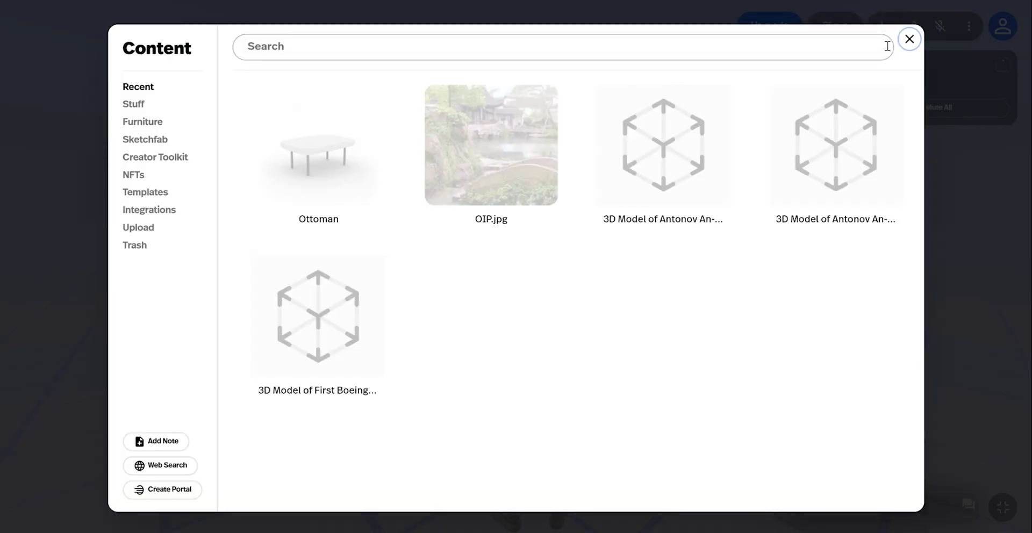
{"action": "left_click", "coordinate": [139, 109]}
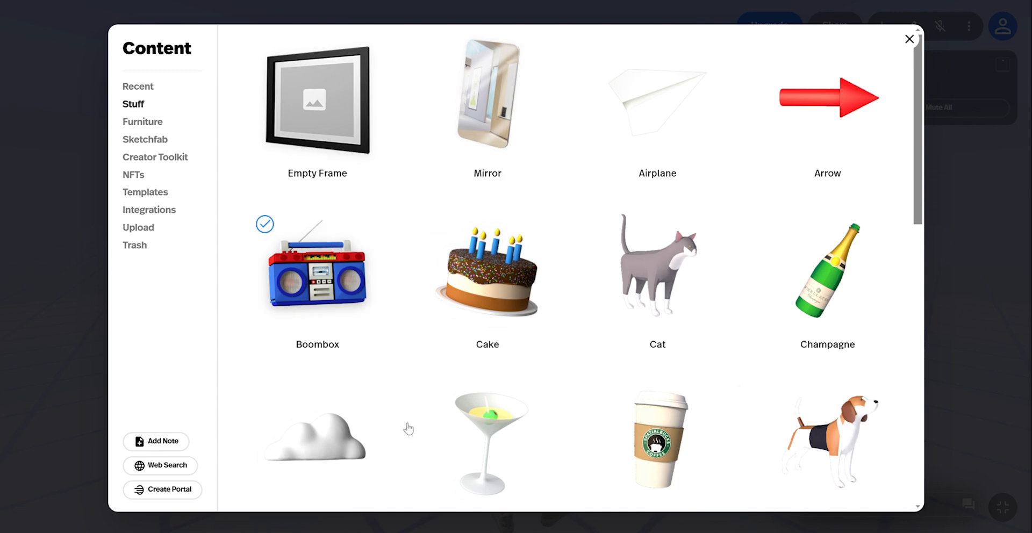
{"action": "scroll", "coordinate": [497, 246], "scroll_direction": "down", "scroll_amount": 12}
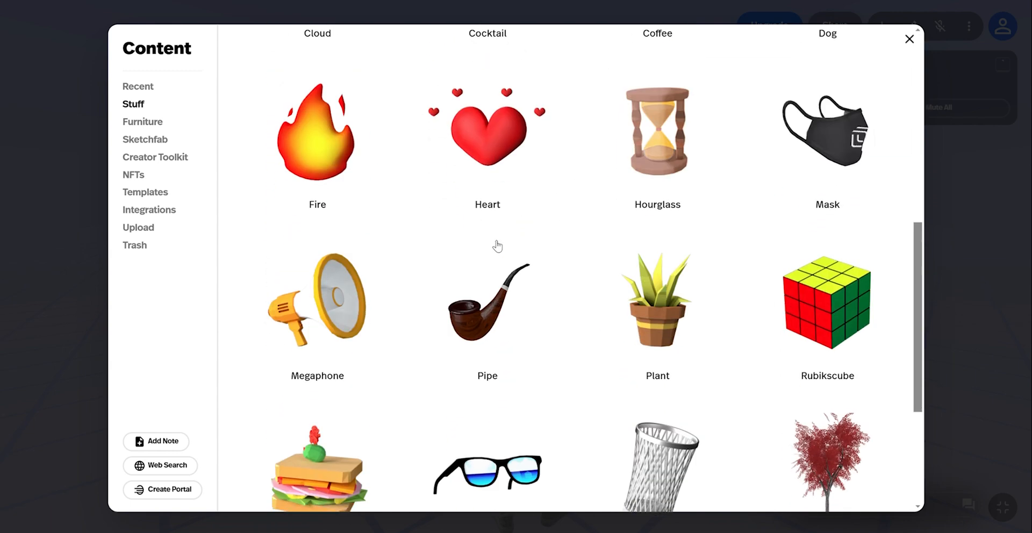
{"action": "left_click", "coordinate": [136, 121]}
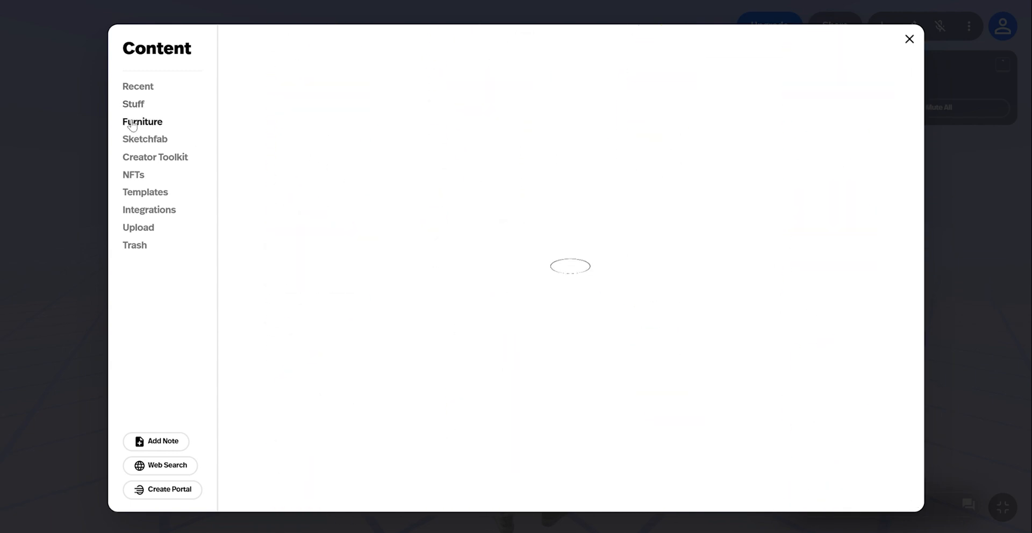
{"action": "scroll", "coordinate": [511, 184], "scroll_direction": "down", "scroll_amount": 8}
{"action": "scroll", "coordinate": [512, 183], "scroll_direction": "down", "scroll_amount": 1}
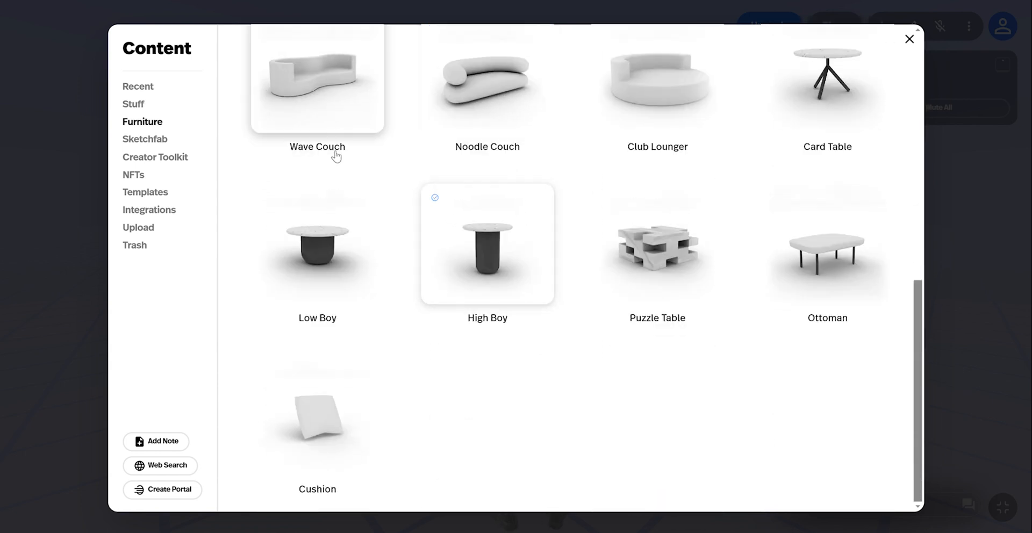
Browse the Sketchfab models in the content library and on the Sketchfab website.
{"action": "left_click", "coordinate": [157, 140]}
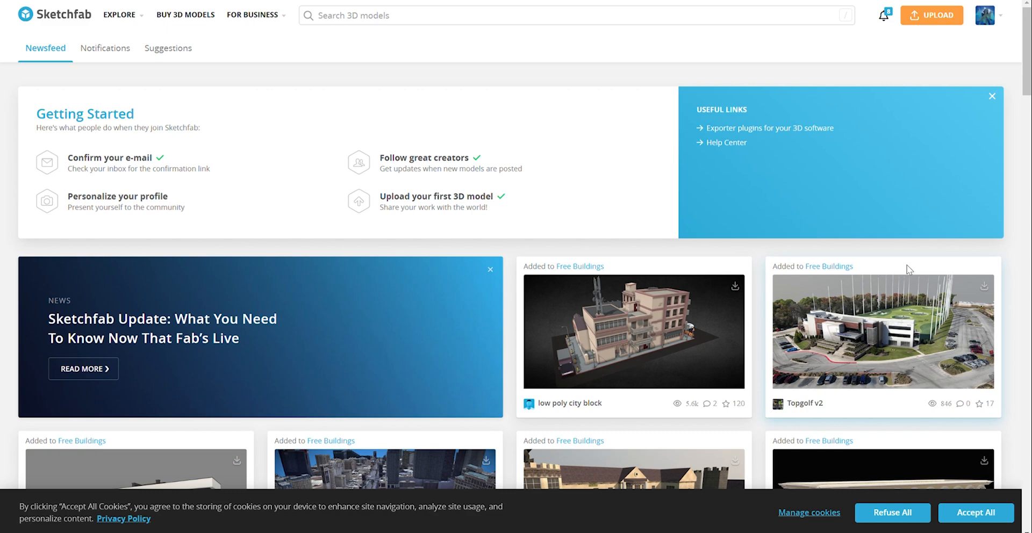
{"action": "scroll", "coordinate": [761, 363], "scroll_direction": "down", "scroll_amount": 7}
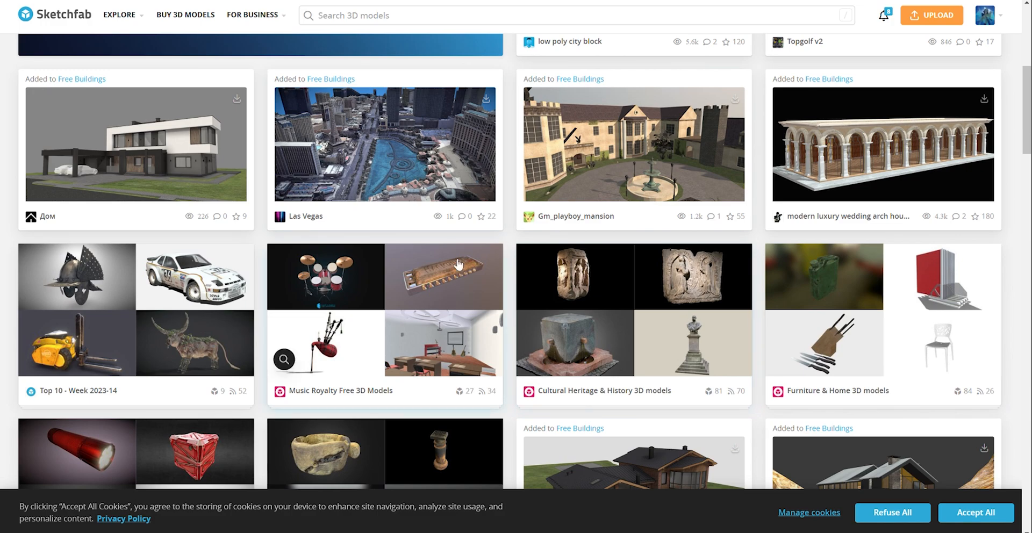
{"action": "scroll", "coordinate": [784, 256], "scroll_direction": "up", "scroll_amount": 2}
{"action": "scroll", "coordinate": [585, 351], "scroll_direction": "down", "scroll_amount": 3}
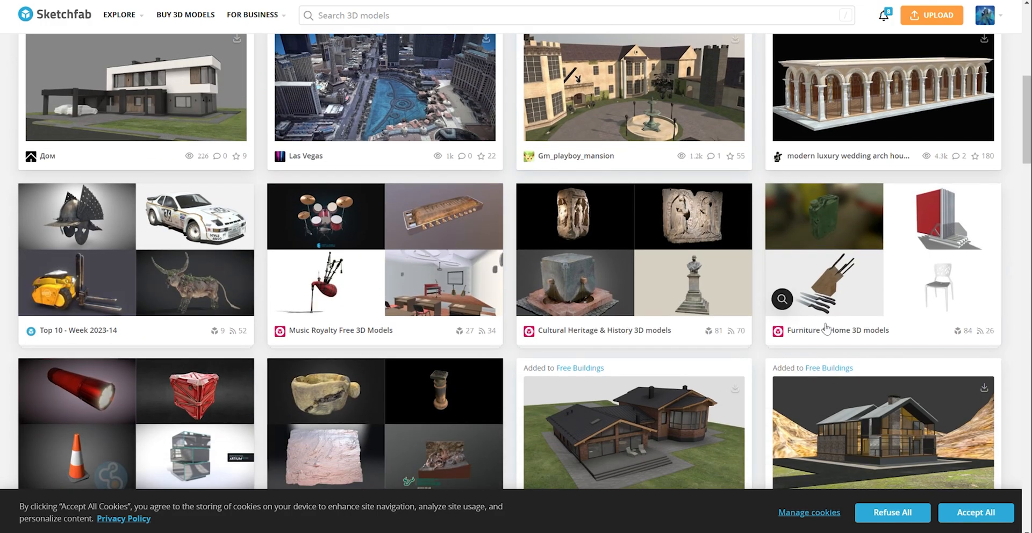
{"action": "scroll", "coordinate": [493, 299], "scroll_direction": "up", "scroll_amount": 7}
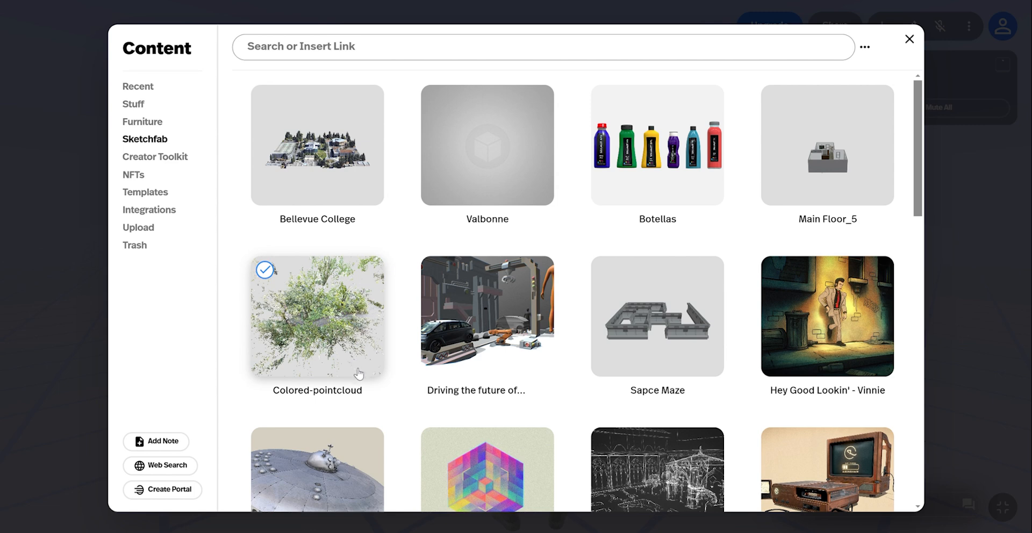
{"action": "scroll", "coordinate": [359, 374], "scroll_direction": "down", "scroll_amount": 13}
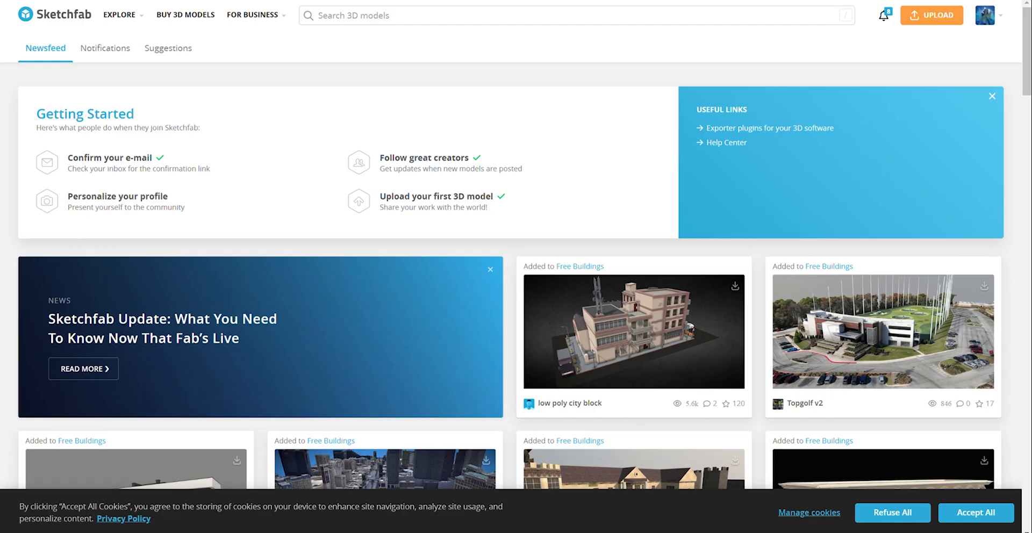
{"action": "scroll", "coordinate": [570, 197], "scroll_direction": "down", "scroll_amount": 3}
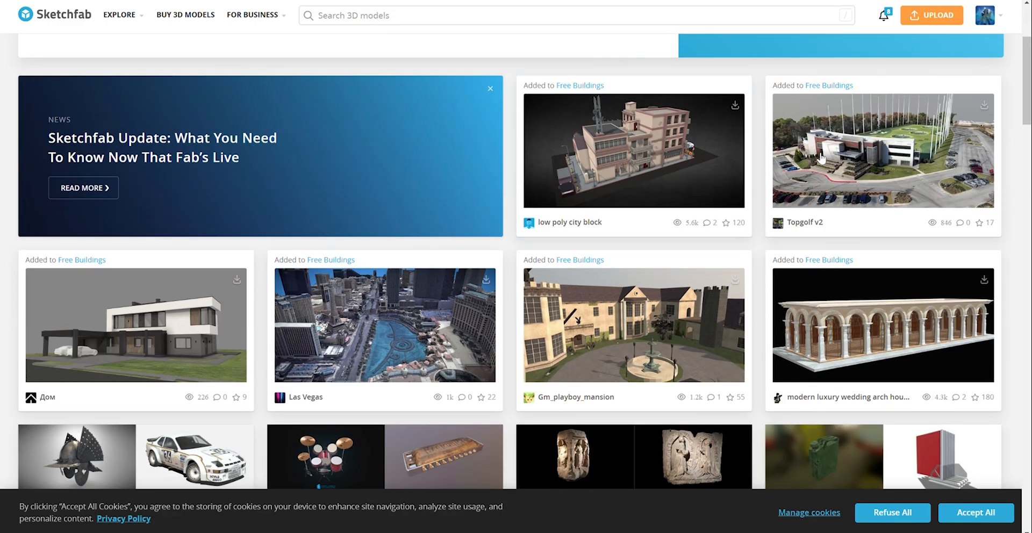
{"action": "scroll", "coordinate": [605, 295], "scroll_direction": "down", "scroll_amount": 5}
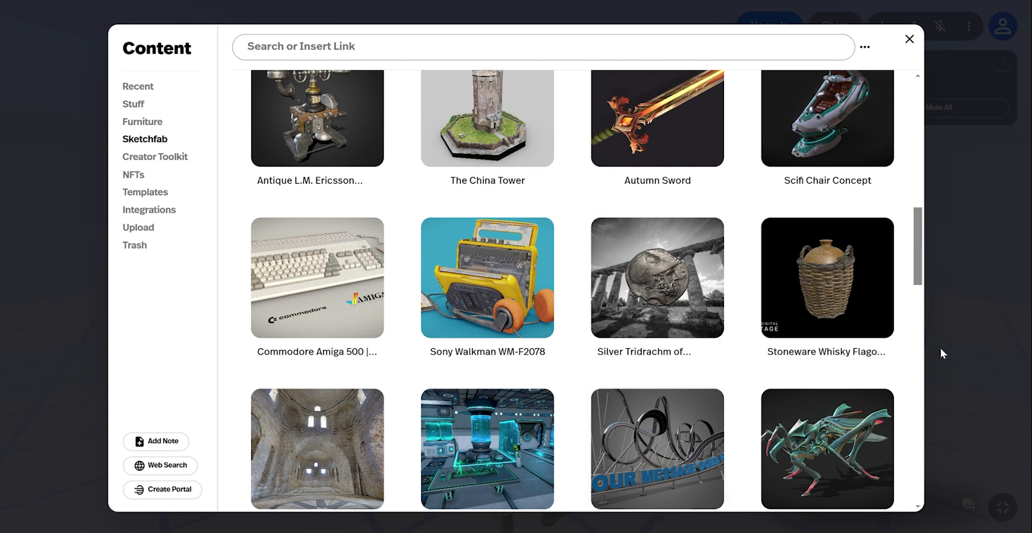
{"action": "scroll", "coordinate": [754, 400], "scroll_direction": "up", "scroll_amount": 10}
{"action": "scroll", "coordinate": [691, 369], "scroll_direction": "down", "scroll_amount": 3}
Search the Sketchfab models for "classroom" and add the LowPoly Stylized Classroom to the space.
{"action": "left_click", "coordinate": [365, 52]}
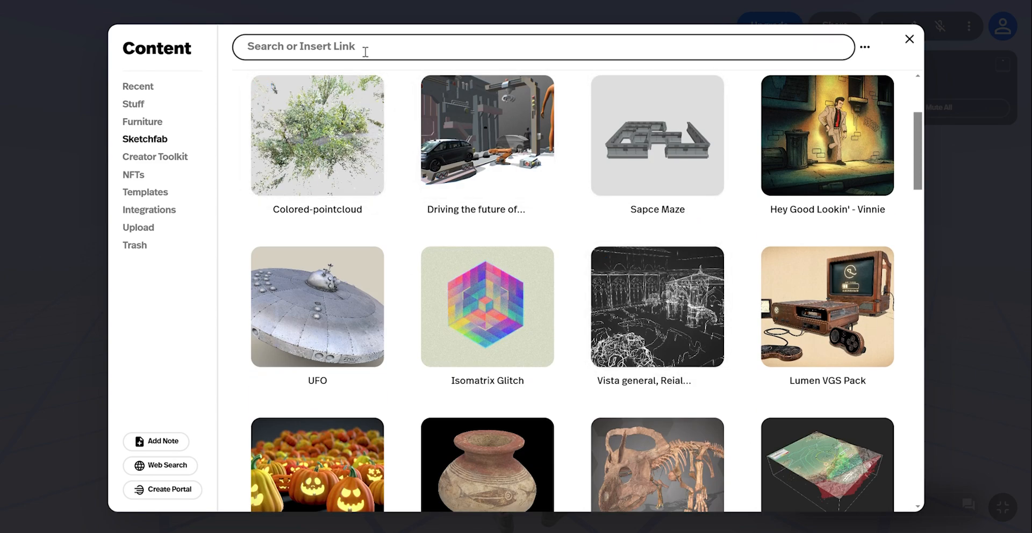
{"action": "type", "text": "class"}
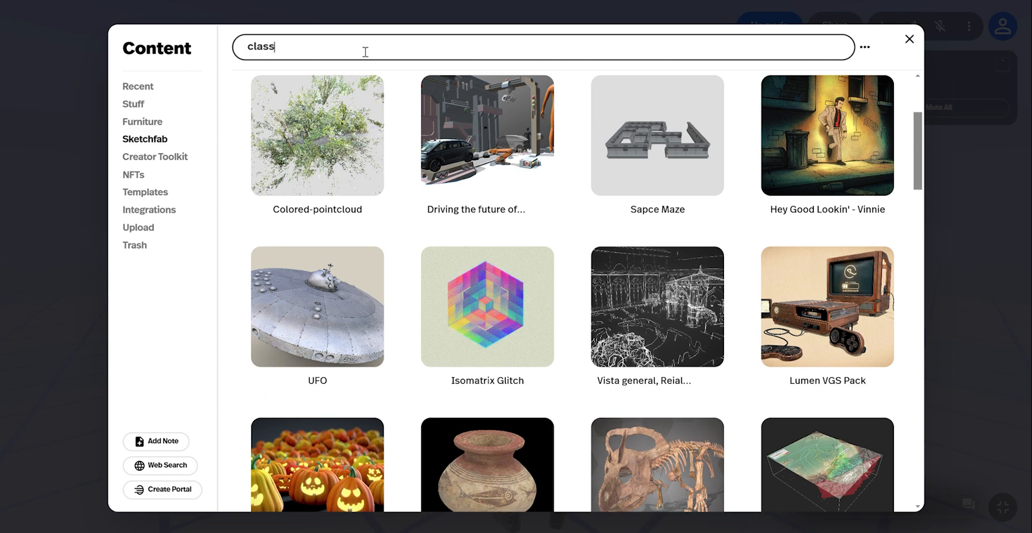
{"action": "type", "text": "room"}
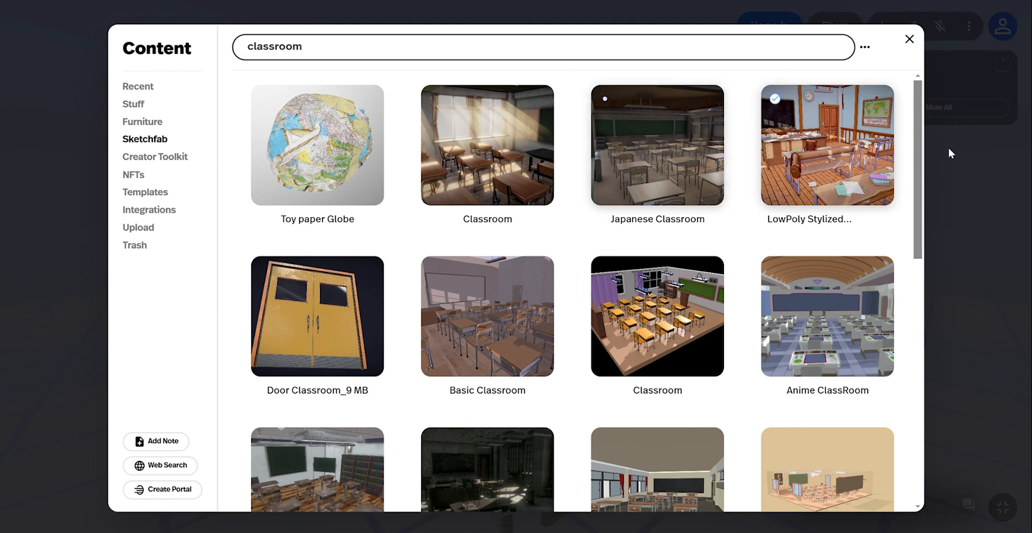
{"action": "left_click", "coordinate": [825, 153]}
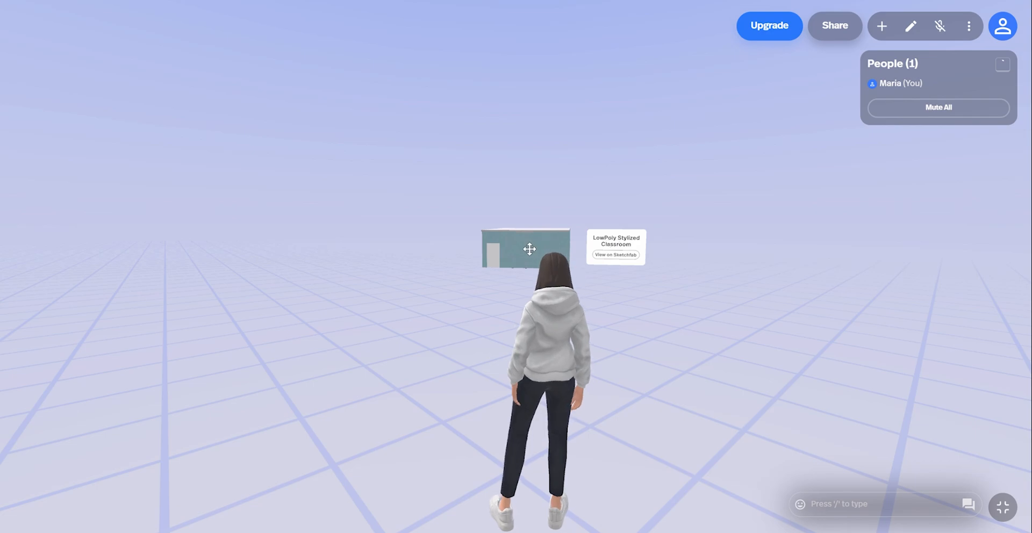
Set the LowPoly Stylized Classroom model as the custom environment of the space.
{"action": "left_click", "coordinate": [529, 249]}
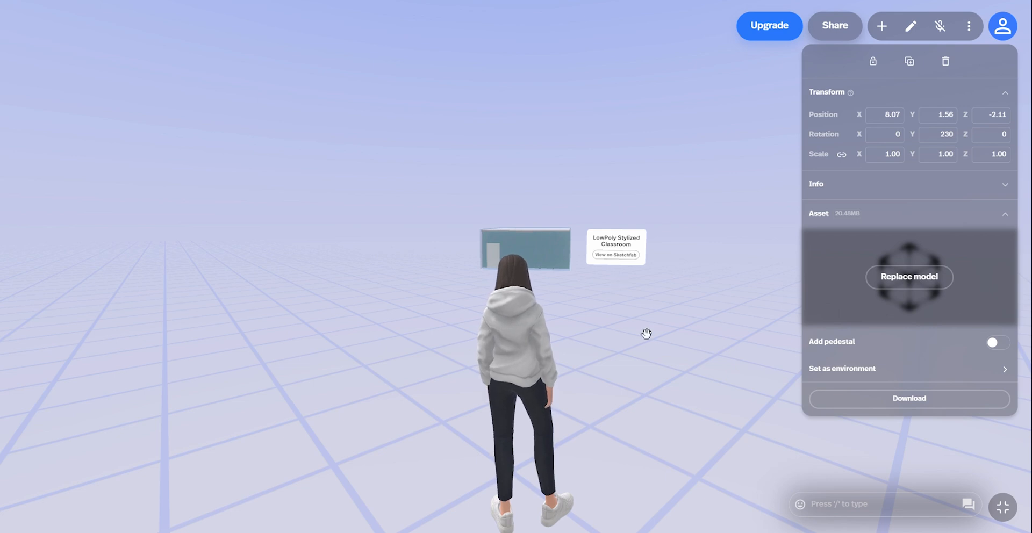
{"action": "left_click", "coordinate": [921, 368]}
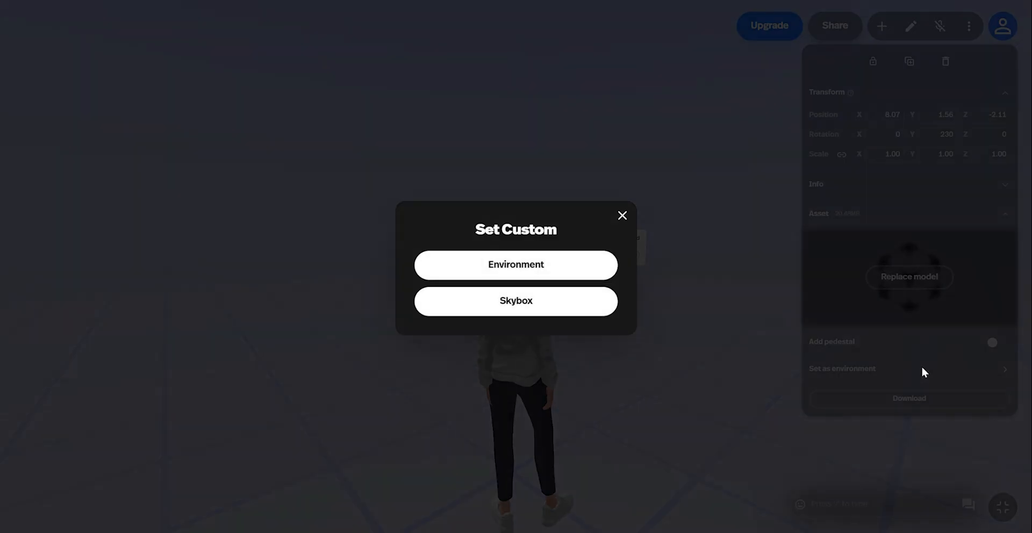
{"action": "left_click", "coordinate": [551, 271]}
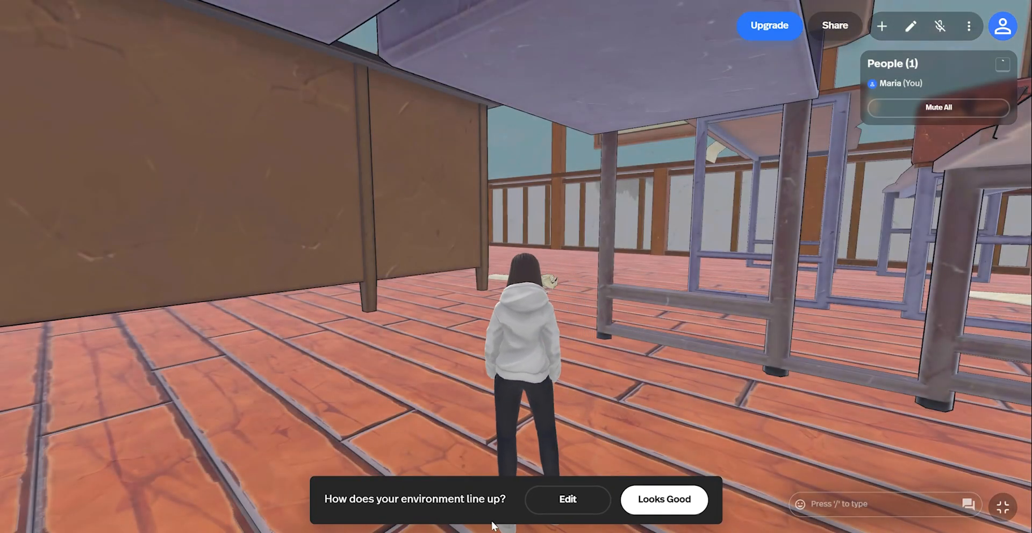
Edit the classroom environment's alignment, reducing its linked scale to 0.1 to suit the avatar's size.
{"action": "left_click_drag", "start_coordinate": [373, 337], "coordinate": [796, 311]}
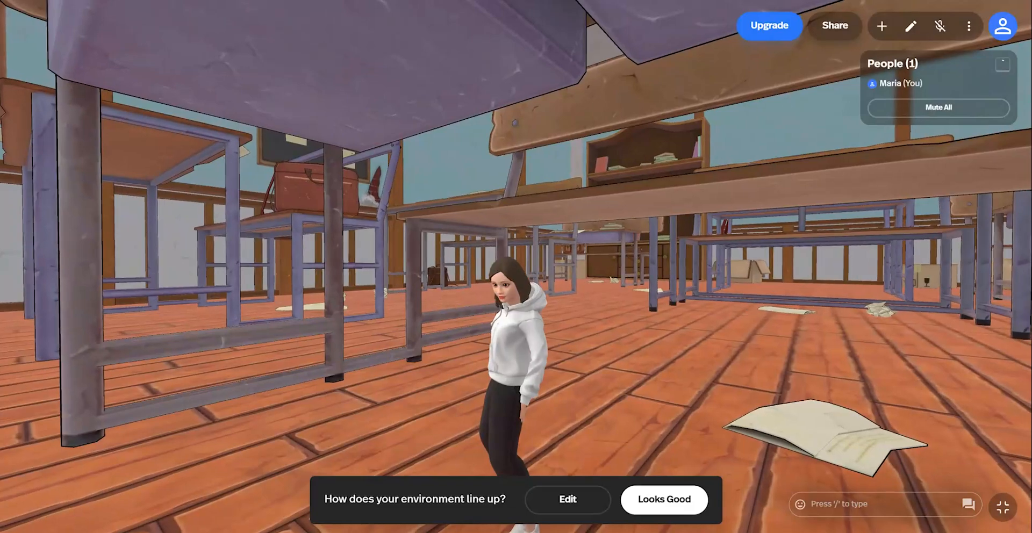
{"action": "left_click", "coordinate": [585, 502]}
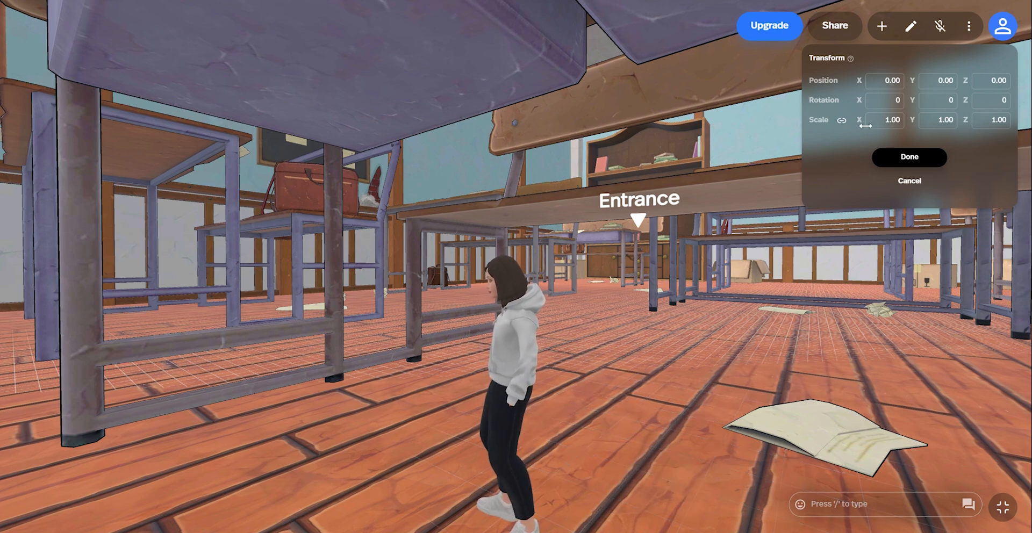
{"action": "left_click_drag", "start_coordinate": [866, 124], "coordinate": [869, 124]}
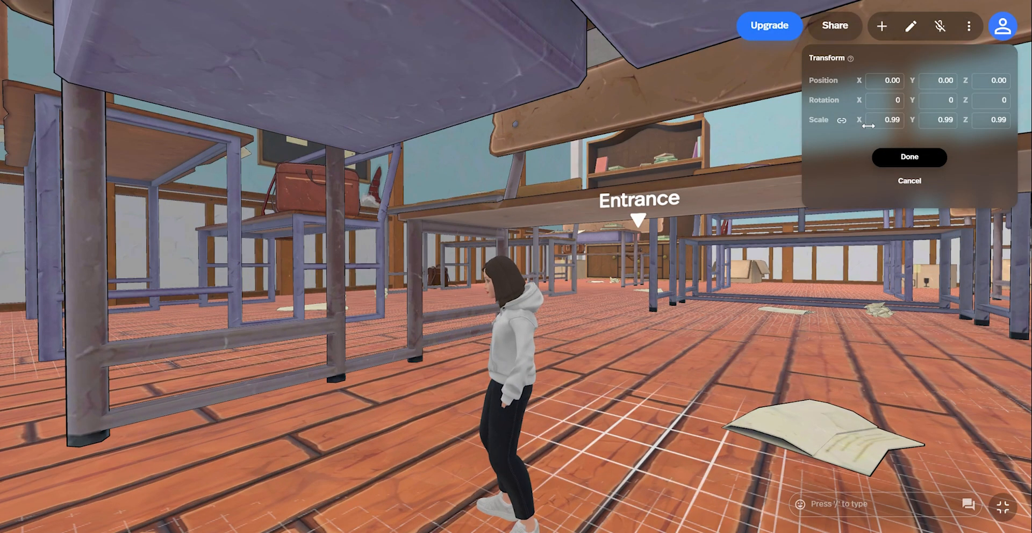
{"action": "left_click_drag", "start_coordinate": [867, 124], "coordinate": [864, 127]}
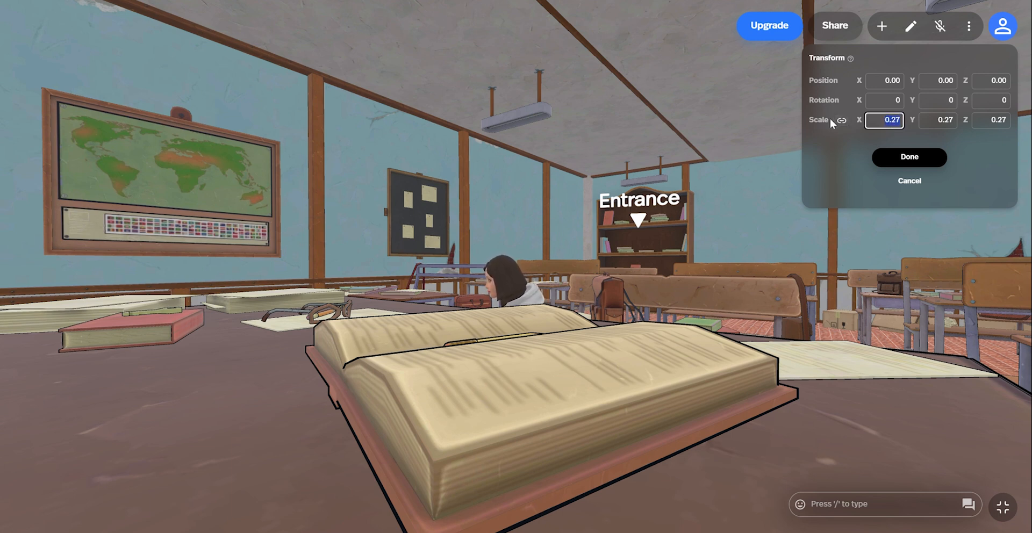
{"action": "type", "text": "0.1"}
{"action": "left_click_drag", "start_coordinate": [869, 86], "coordinate": [869, 86]}
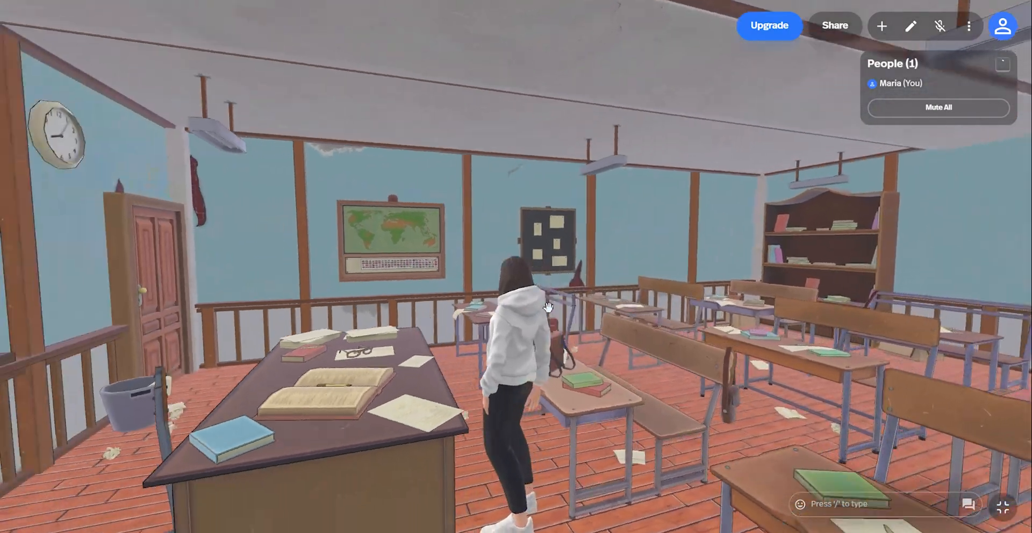
Walk the avatar through the classroom and turn the view to examine the walls, desks and bookshelf.
{"action": "left_click_drag", "start_coordinate": [549, 308], "coordinate": [589, 316]}
{"action": "scroll", "coordinate": [589, 316], "scroll_direction": "up", "scroll_amount": 5}
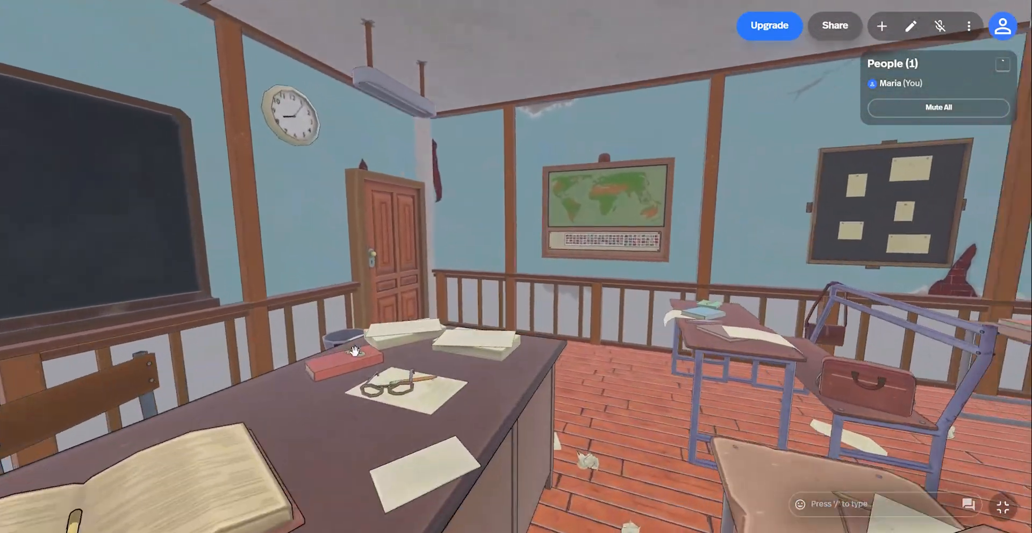
{"action": "left_click_drag", "start_coordinate": [355, 351], "coordinate": [103, 333]}
{"action": "key", "text": "w"}
{"action": "key", "text": "w"}
{"action": "key", "text": "s"}
{"action": "left_click_drag", "start_coordinate": [481, 305], "coordinate": [880, 230]}
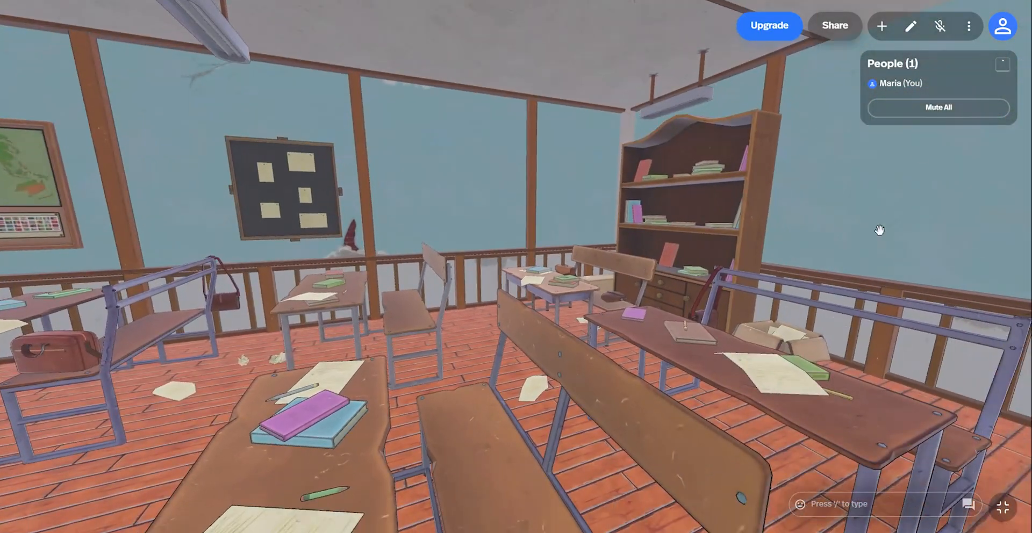
Add the decorated jar from El Caño, Panama, from the Sketchfab collection to the classroom.
{"action": "left_click", "coordinate": [882, 26]}
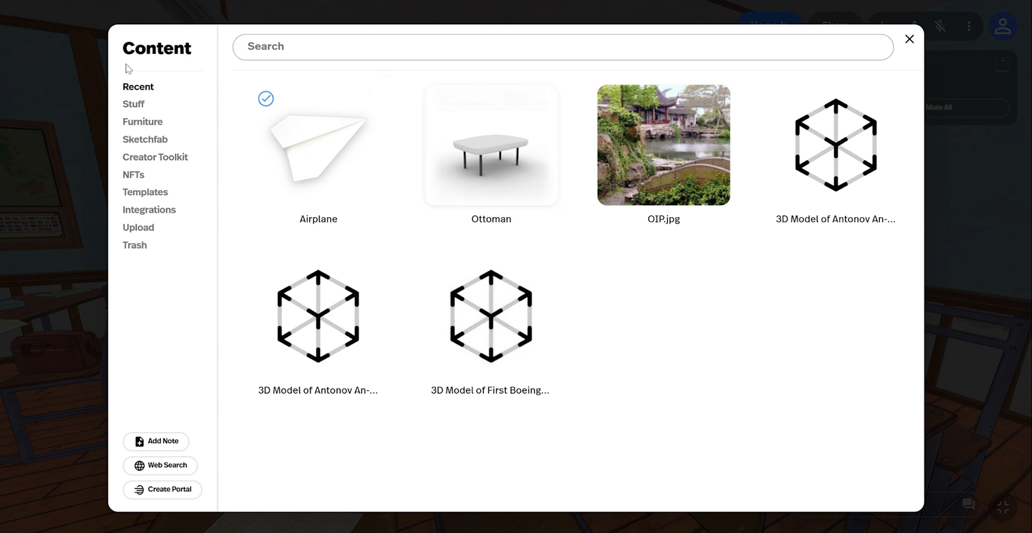
{"action": "left_click", "coordinate": [155, 140]}
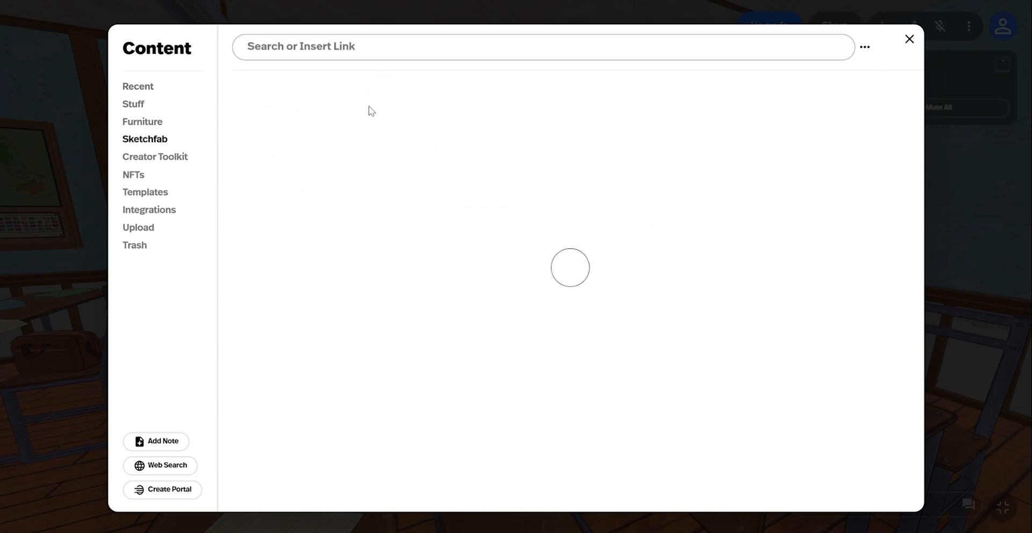
{"action": "scroll", "coordinate": [600, 284], "scroll_direction": "down", "scroll_amount": 3}
{"action": "scroll", "coordinate": [601, 283], "scroll_direction": "down", "scroll_amount": 5}
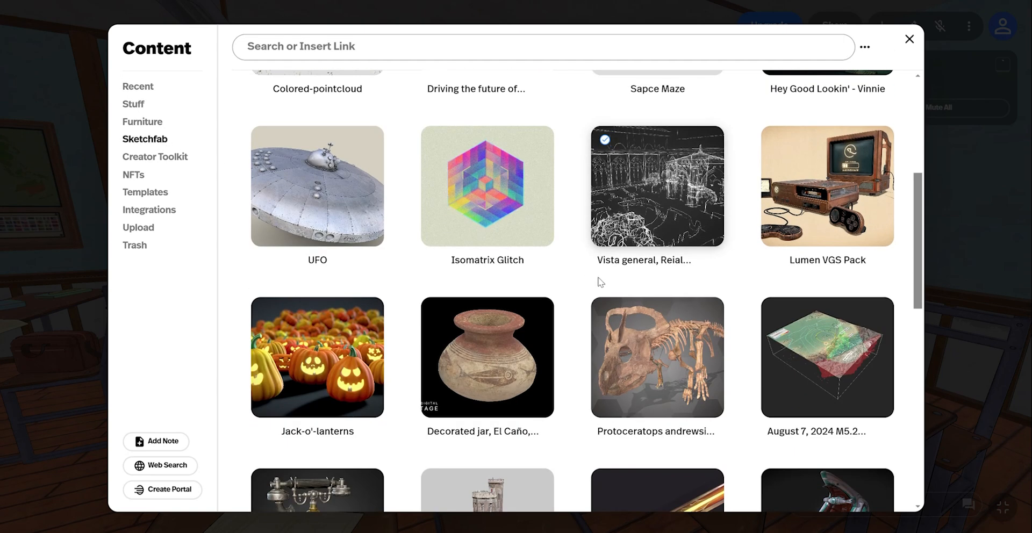
{"action": "left_click", "coordinate": [491, 240]}
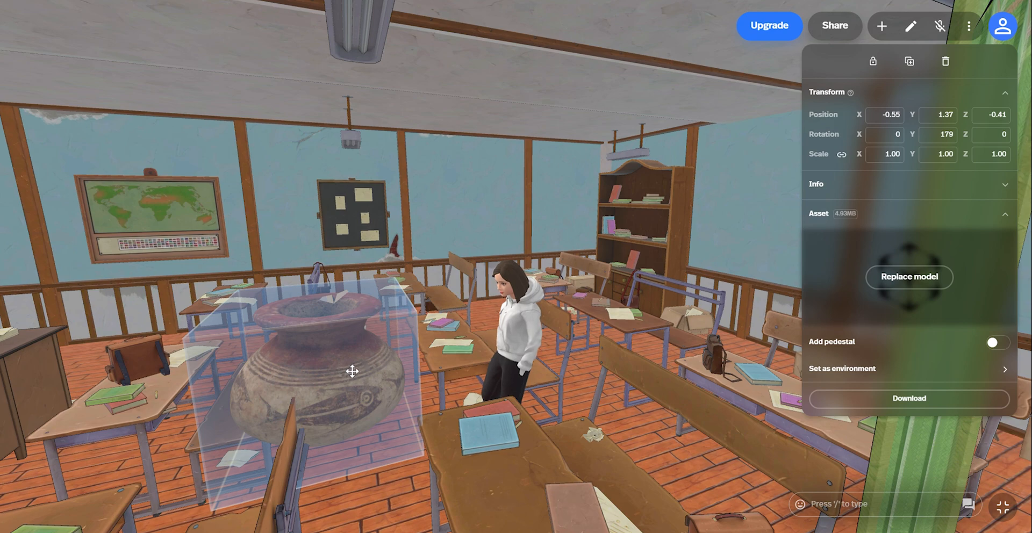
Scale the decorated jar down to 0.3, move it onto the student desk nearest the teacher's desk, and deselect it.
{"action": "left_click_drag", "start_coordinate": [353, 371], "coordinate": [220, 272]}
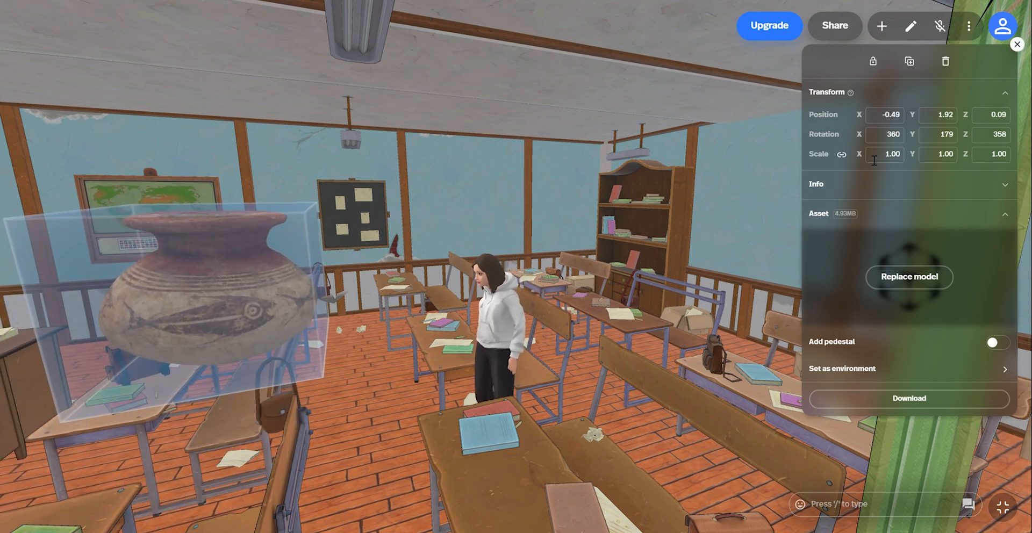
{"action": "mouse_move", "coordinate": [869, 157]}
{"action": "left_mouse_down"}
{"action": "mouse_move", "coordinate": [855, 157]}
{"action": "mouse_move", "coordinate": [877, 157]}
{"action": "left_mouse_up"}
{"action": "left_click_drag", "start_coordinate": [182, 267], "coordinate": [145, 376]}
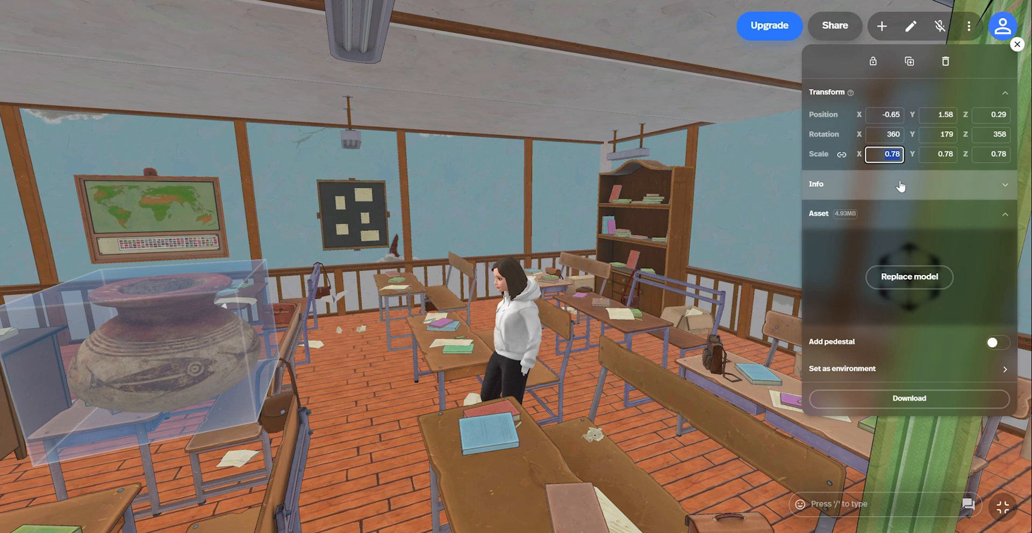
{"action": "type", "text": "0.5"}
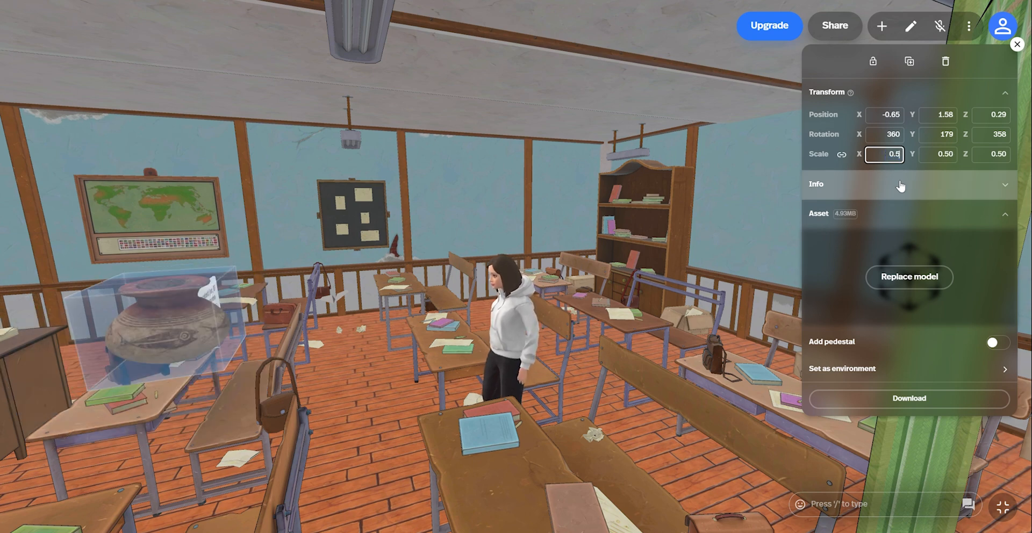
{"action": "type", "text": "3"}
{"action": "left_click_drag", "start_coordinate": [180, 315], "coordinate": [127, 398]}
{"action": "left_click_drag", "start_coordinate": [274, 412], "coordinate": [248, 412]}
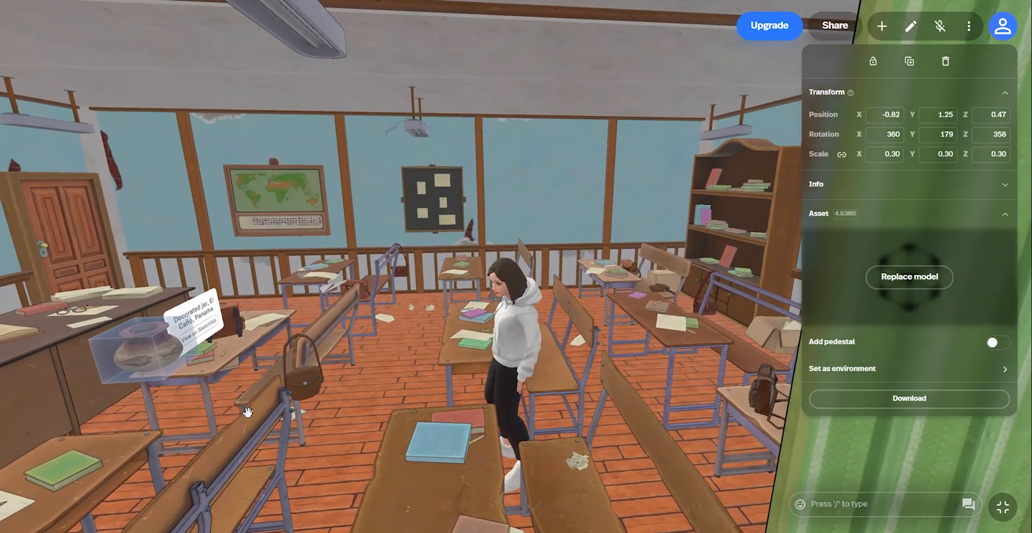
{"action": "left_click", "coordinate": [742, 203]}
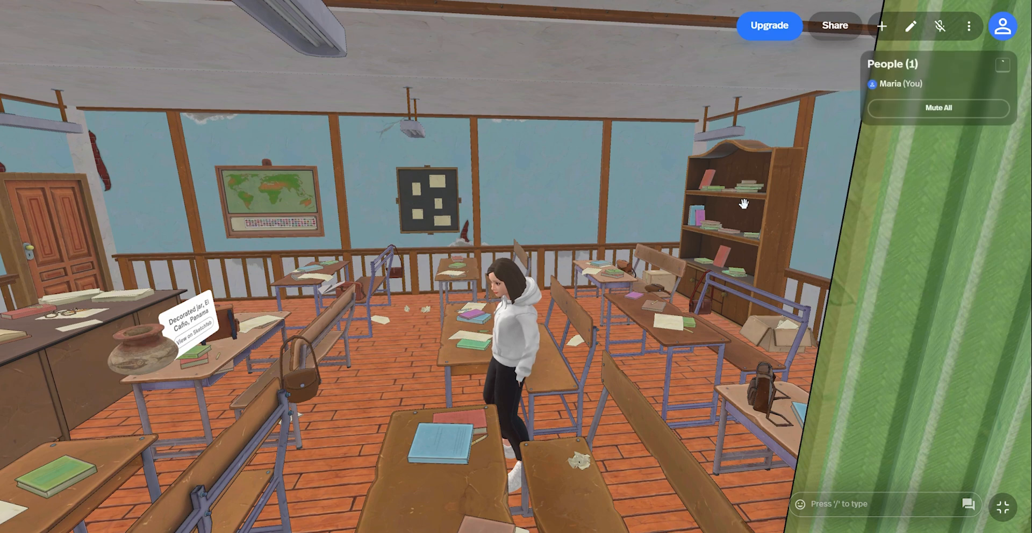
Lock the decorated jar against editing and unlock it again.
{"action": "left_click", "coordinate": [138, 357]}
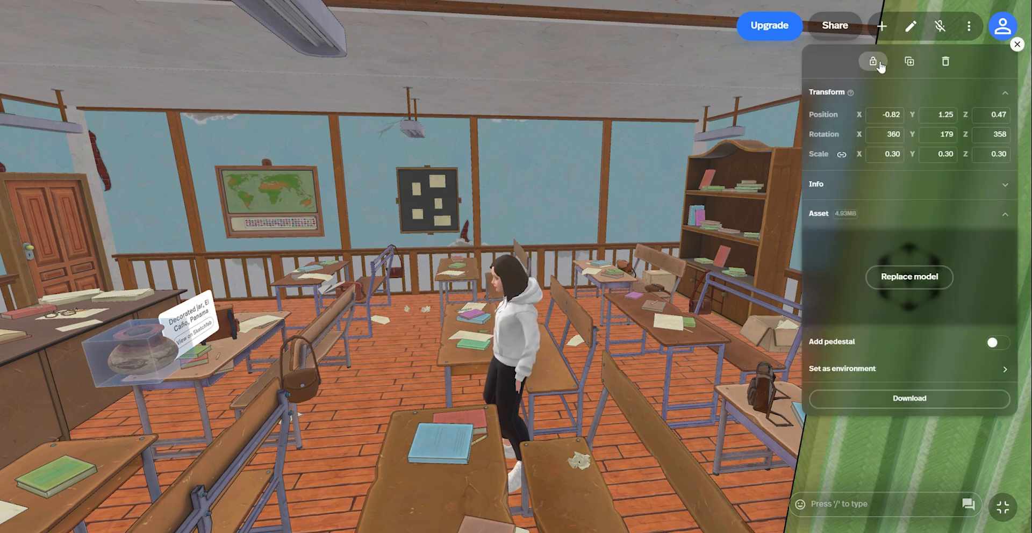
{"action": "left_click", "coordinate": [873, 61]}
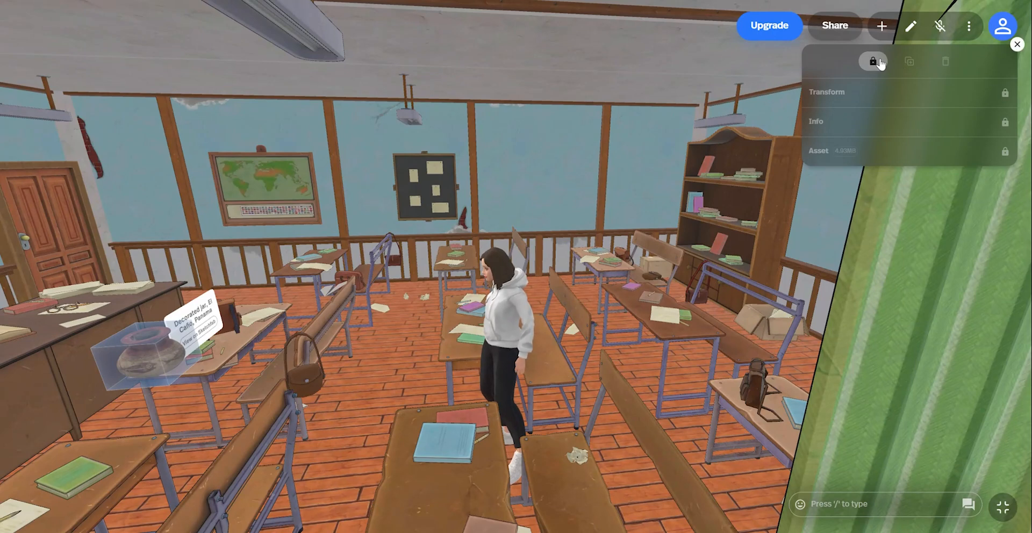
{"action": "left_click", "coordinate": [877, 62]}
Duplicate the decorated jar beyond the original and delete the copy.
{"action": "left_click", "coordinate": [909, 61]}
{"action": "left_click_drag", "start_coordinate": [197, 331], "coordinate": [276, 287]}
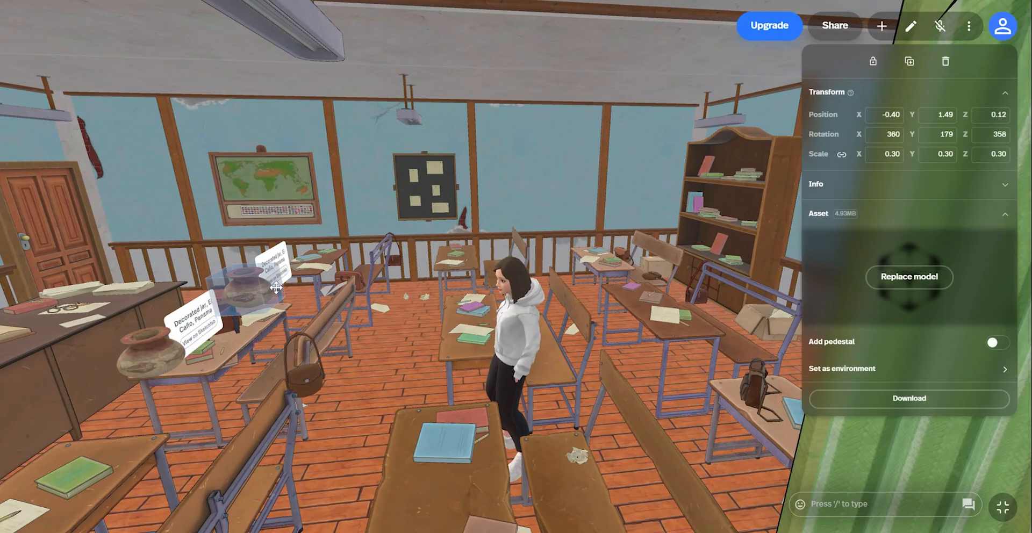
{"action": "left_click", "coordinate": [946, 61]}
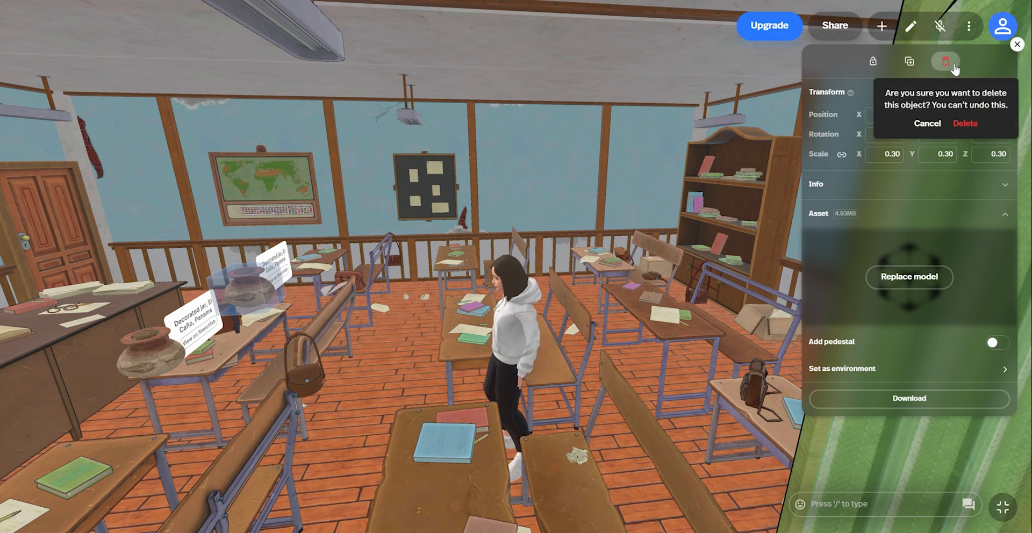
{"action": "left_click", "coordinate": [966, 123]}
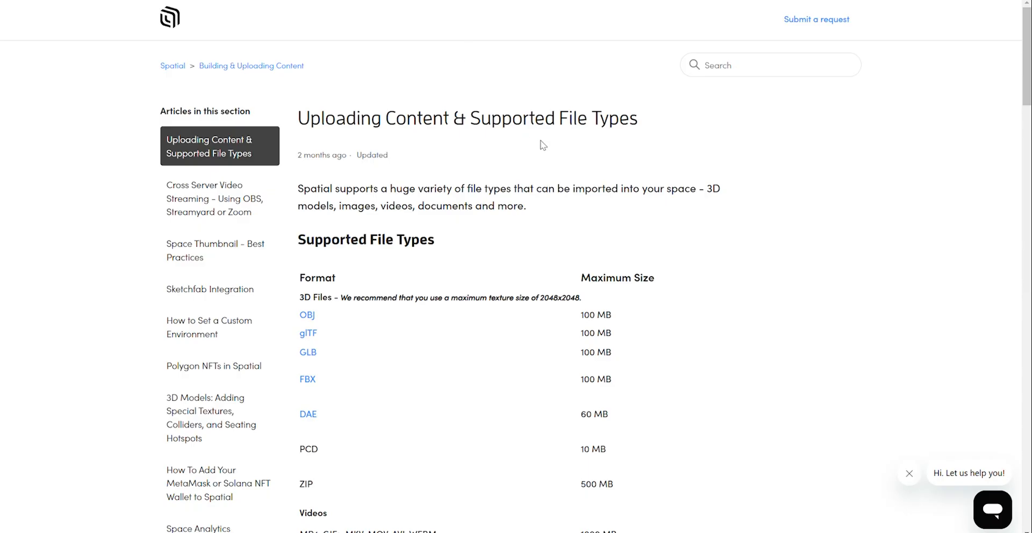
Switch to the Spatial help article on uploading content and read the supported 3D, video, image and document formats with their maximum sizes.
{"action": "scroll", "coordinate": [532, 161], "scroll_direction": "down", "scroll_amount": 3}
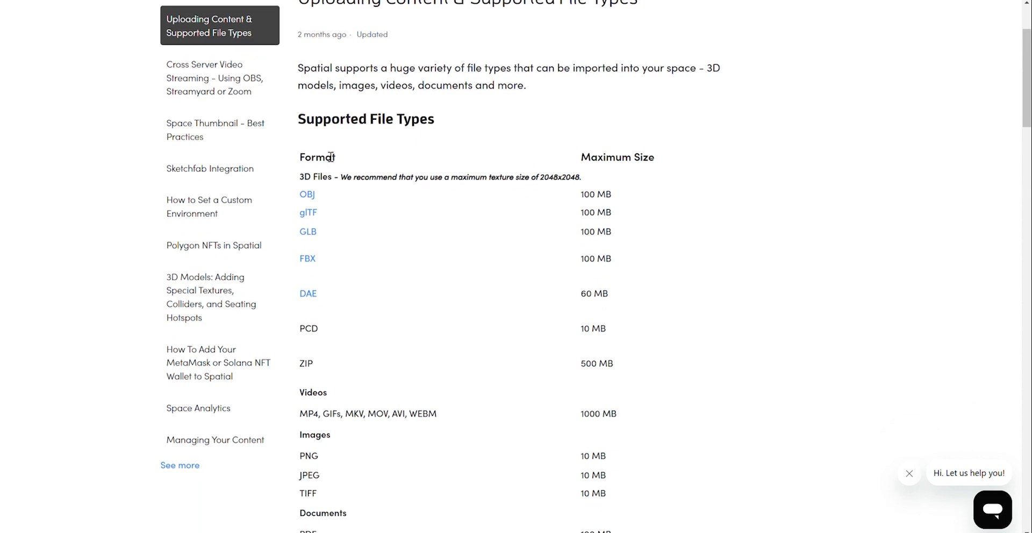
{"action": "scroll", "coordinate": [438, 219], "scroll_direction": "down", "scroll_amount": 3}
{"action": "left_click_drag", "start_coordinate": [303, 211], "coordinate": [300, 209]}
{"action": "left_click", "coordinate": [345, 213]}
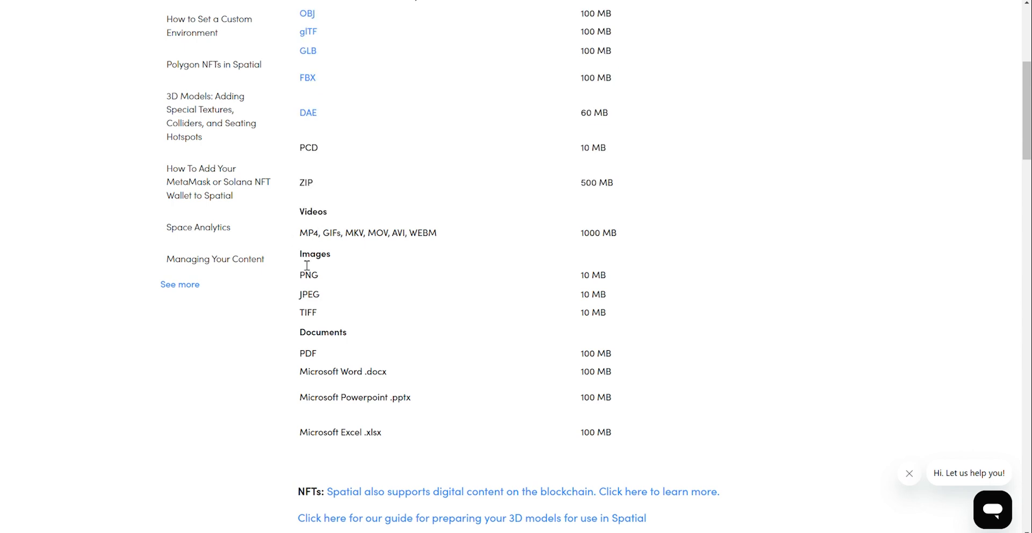
{"action": "left_click_drag", "start_coordinate": [289, 350], "coordinate": [392, 377]}
{"action": "left_click", "coordinate": [389, 369]}
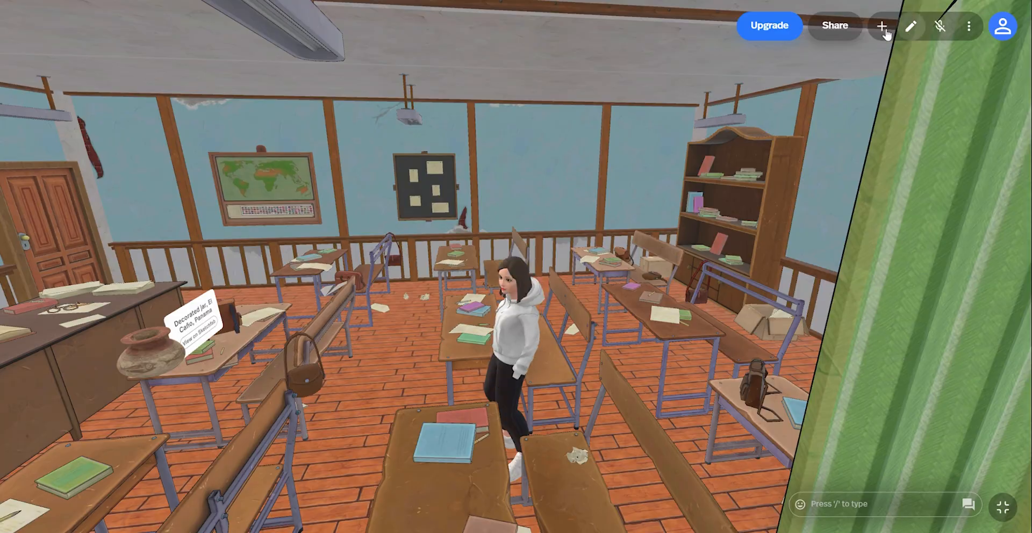
Upload the OIP.jpg garden picture to the space and move it onto the back wall beside the noticeboard.
{"action": "left_click", "coordinate": [882, 27]}
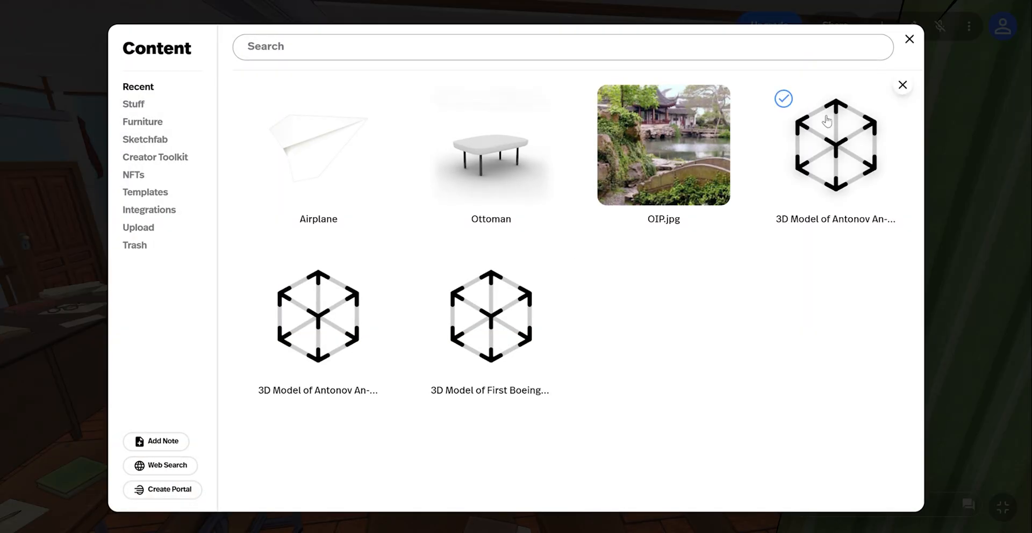
{"action": "left_click", "coordinate": [142, 232]}
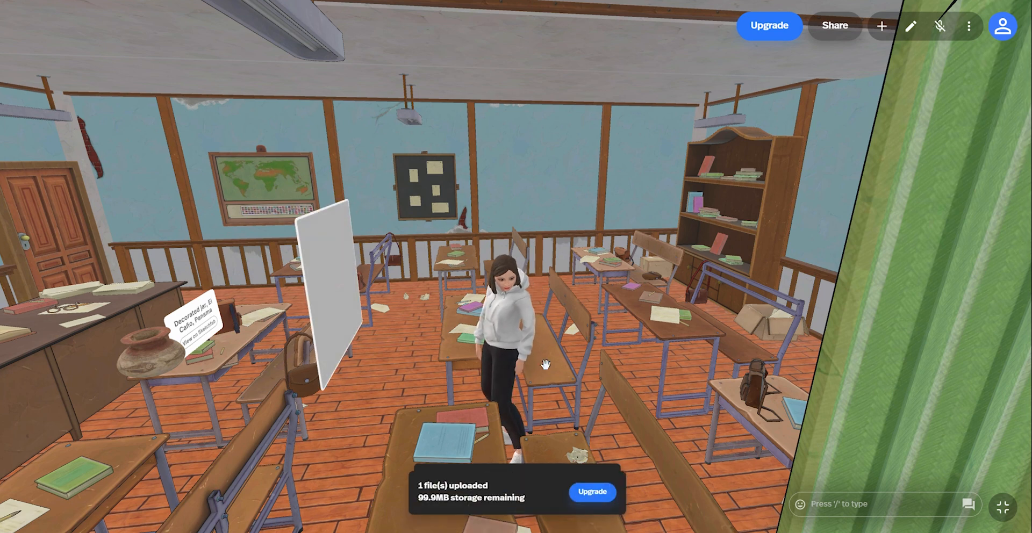
{"action": "left_click_drag", "start_coordinate": [334, 287], "coordinate": [538, 172]}
Upload the Atom and Chemical Bonds document and place it on the wall between the bookshelf and the windows.
{"action": "left_click", "coordinate": [883, 28]}
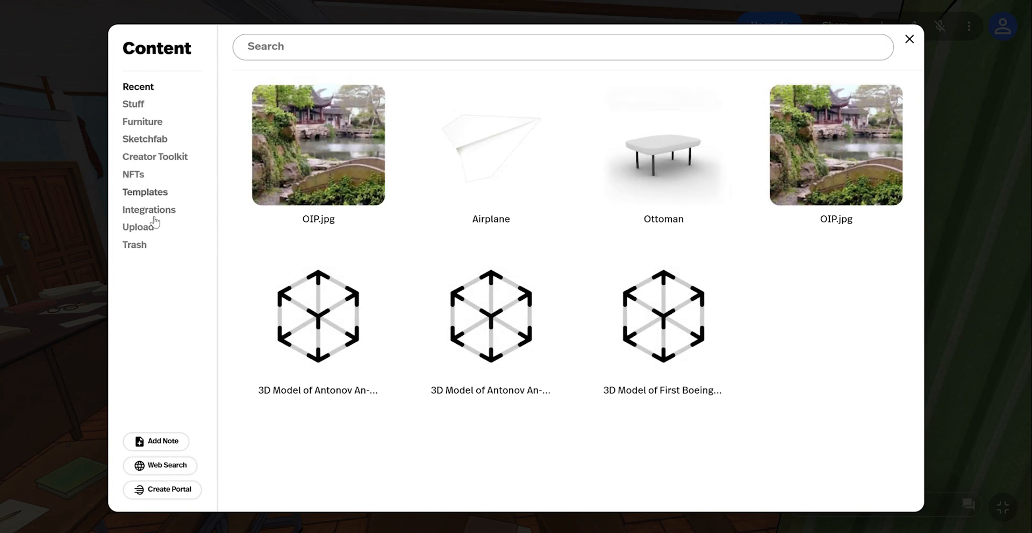
{"action": "left_click", "coordinate": [138, 227]}
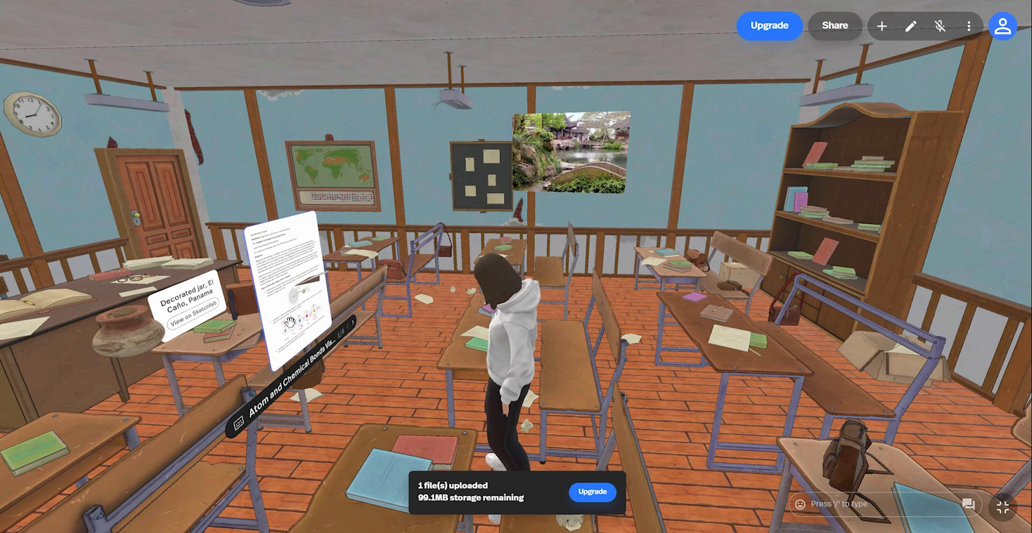
{"action": "left_click_drag", "start_coordinate": [264, 212], "coordinate": [965, 245]}
{"action": "left_click_drag", "start_coordinate": [823, 260], "coordinate": [708, 303]}
{"action": "scroll", "coordinate": [714, 277], "scroll_direction": "up", "scroll_amount": 5}
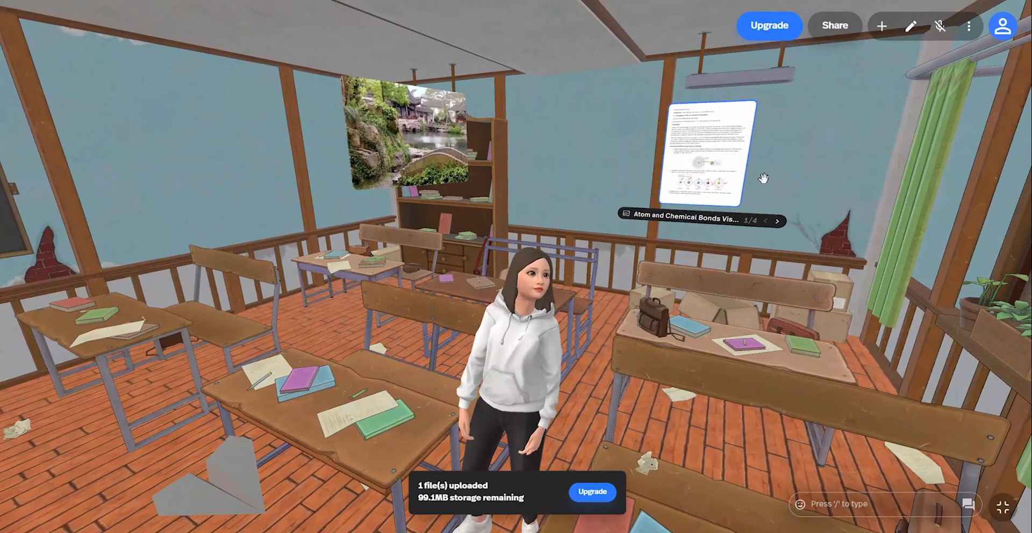
{"action": "left_click_drag", "start_coordinate": [763, 179], "coordinate": [765, 182]}
{"action": "left_click_drag", "start_coordinate": [563, 235], "coordinate": [629, 217]}
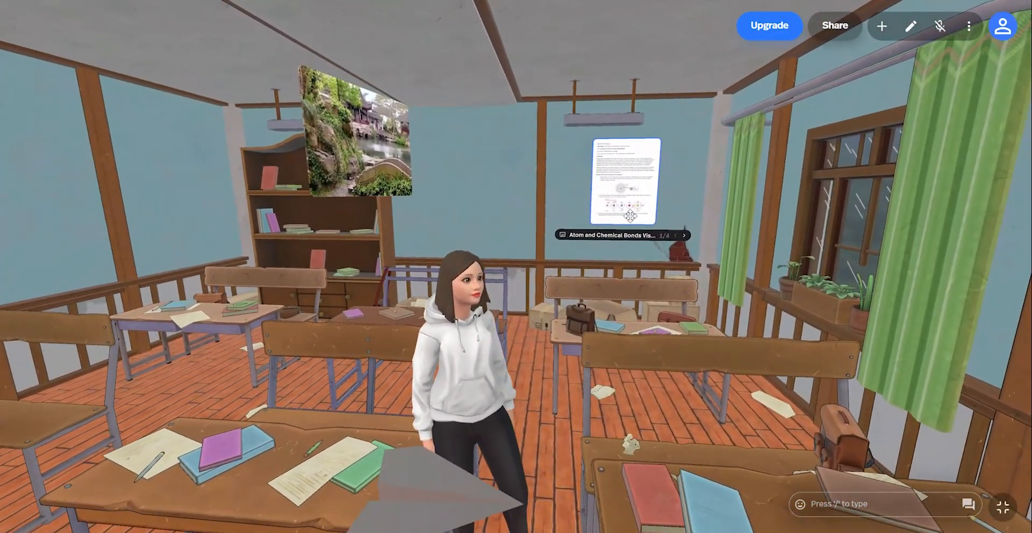
Shift the garden picture away from the bookshelf, toward the noticeboard, and step the avatar back.
{"action": "left_click_drag", "start_coordinate": [366, 149], "coordinate": [266, 161]}
{"action": "left_click_drag", "start_coordinate": [131, 196], "coordinate": [228, 173]}
{"action": "left_click_drag", "start_coordinate": [234, 357], "coordinate": [127, 375]}
{"action": "left_click_drag", "start_coordinate": [215, 166], "coordinate": [250, 177]}
{"action": "left_click_drag", "start_coordinate": [371, 221], "coordinate": [301, 212]}
{"action": "key", "text": "s"}
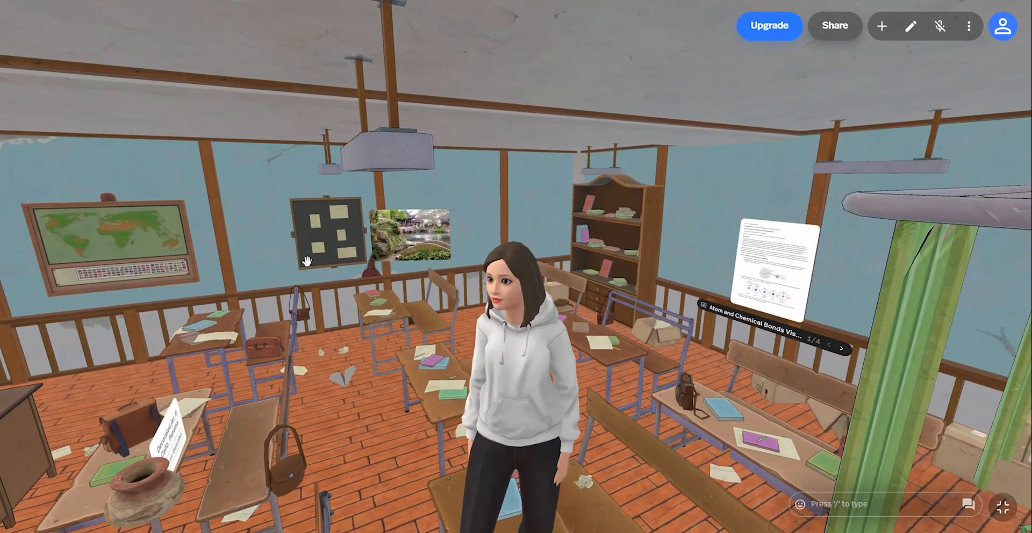
Walk the avatar closer to the garden picture and reposition it along the back wall, clear of the bookshelf.
{"action": "key", "text": "w"}
{"action": "key", "text": "w"}
{"action": "key", "text": "s"}
{"action": "left_click_drag", "start_coordinate": [343, 299], "coordinate": [843, 350]}
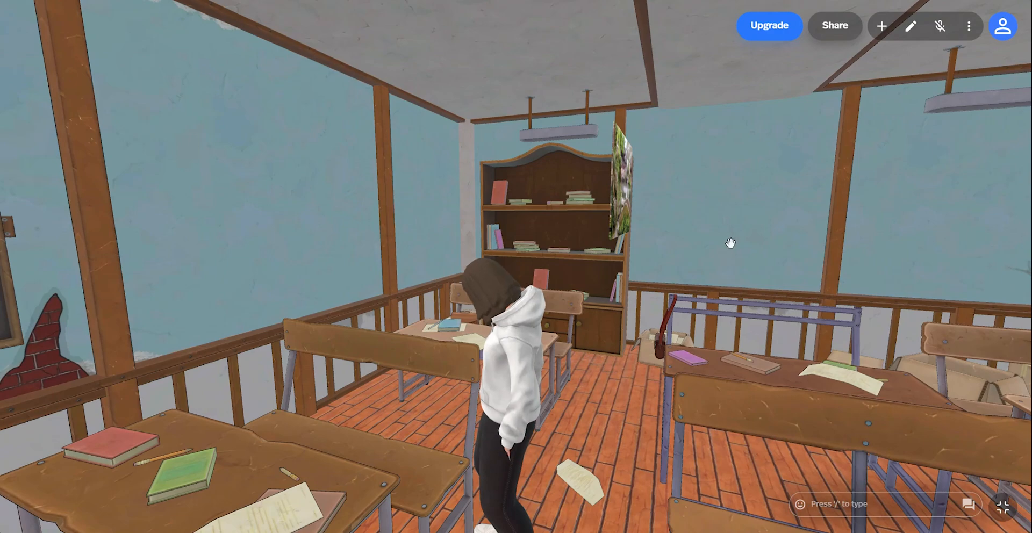
{"action": "left_click_drag", "start_coordinate": [626, 212], "coordinate": [145, 306]}
{"action": "left_click_drag", "start_coordinate": [376, 324], "coordinate": [99, 331]}
{"action": "left_click_drag", "start_coordinate": [521, 208], "coordinate": [682, 189]}
Add an Empty Frame from the Stuff collection and raise it on the window wall in front of the green curtain.
{"action": "left_click_drag", "start_coordinate": [419, 275], "coordinate": [903, 301]}
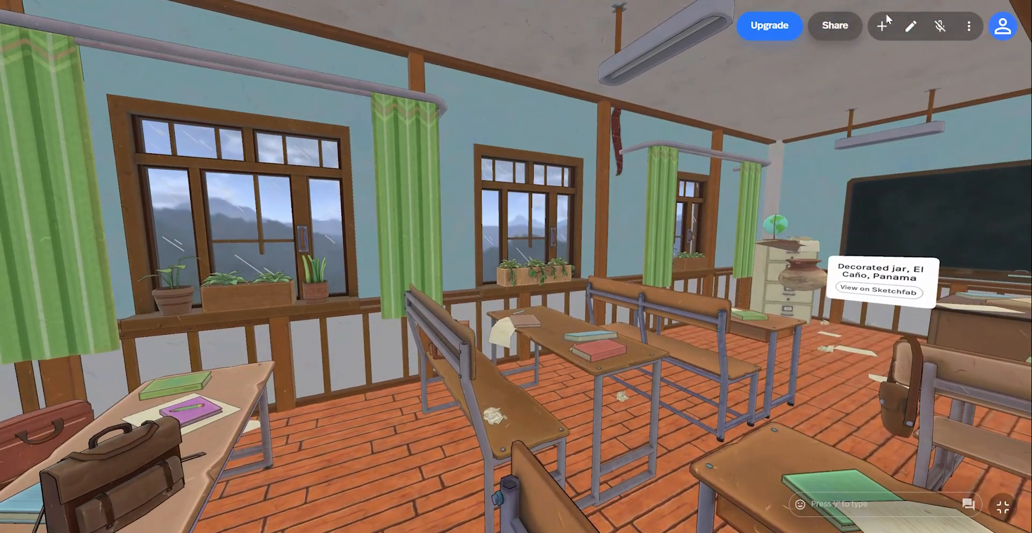
{"action": "left_click", "coordinate": [883, 26]}
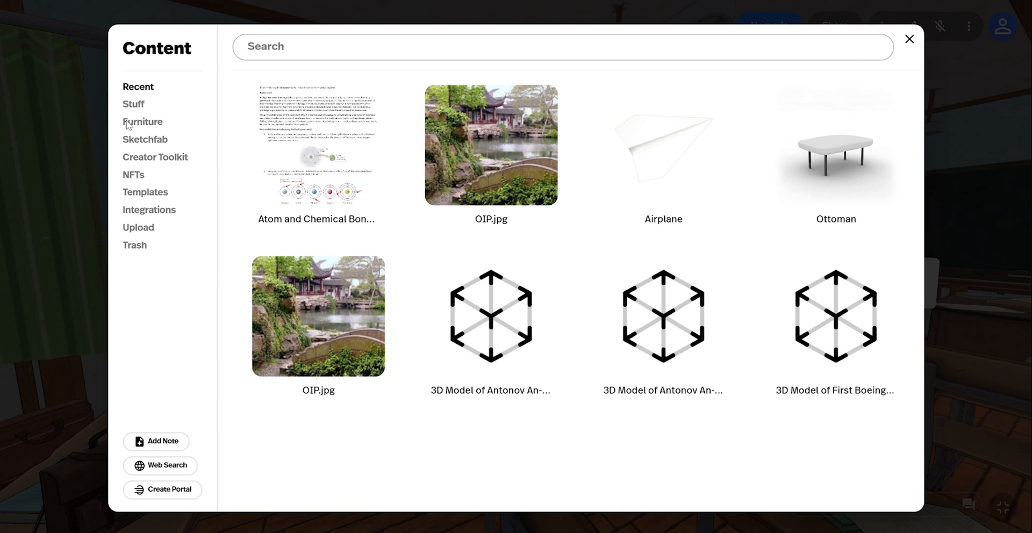
{"action": "left_click", "coordinate": [134, 103]}
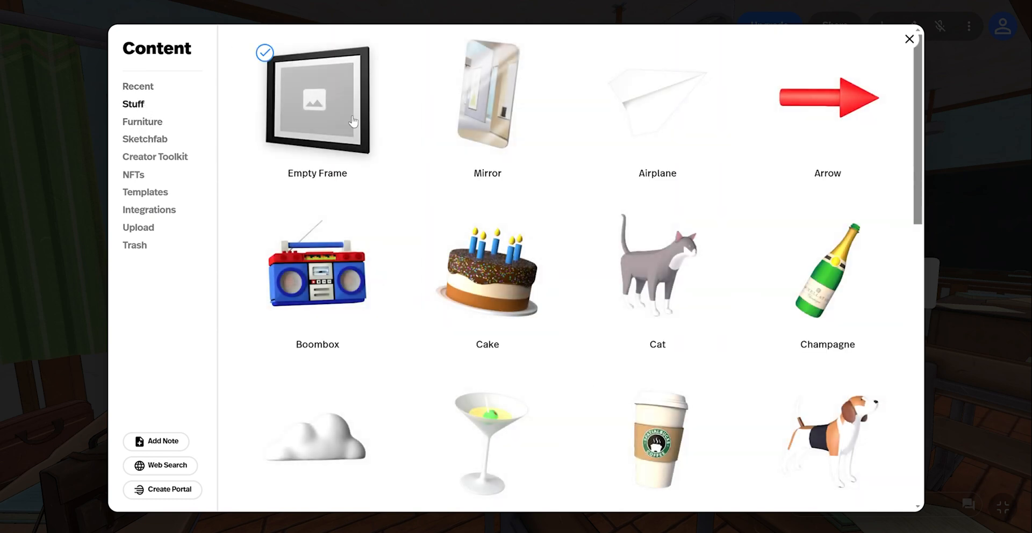
{"action": "left_click", "coordinate": [355, 124]}
{"action": "left_click", "coordinate": [436, 264]}
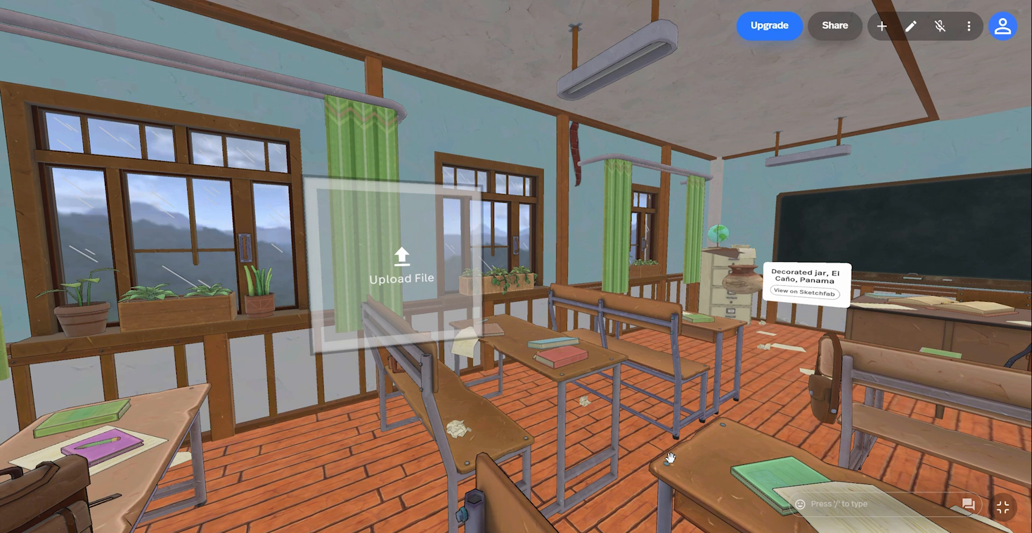
{"action": "left_click_drag", "start_coordinate": [375, 357], "coordinate": [341, 256]}
{"action": "left_click_drag", "start_coordinate": [560, 406], "coordinate": [606, 425]}
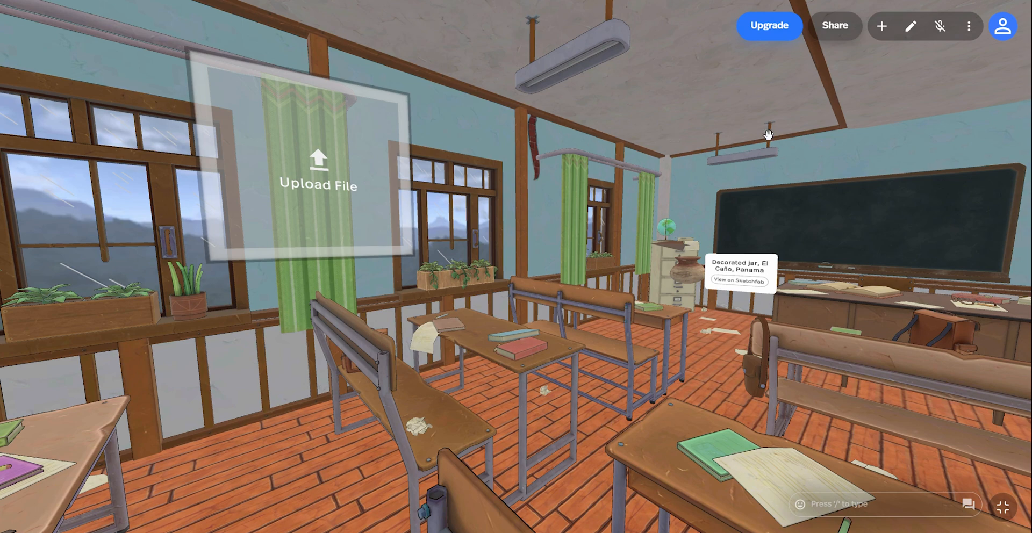
Set the space's accessibility to Anyone with the link and turn on Publicly List.
{"action": "left_click", "coordinate": [835, 26]}
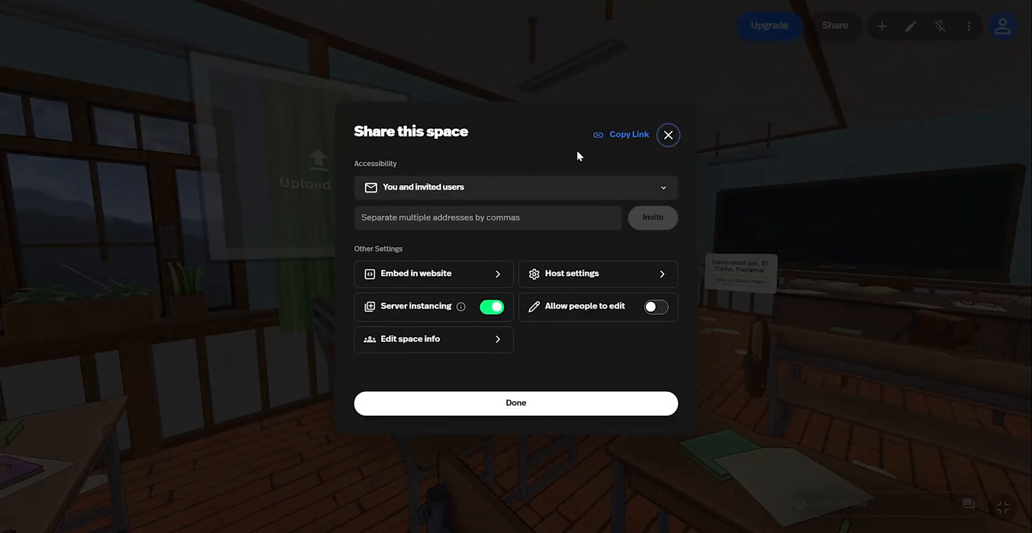
{"action": "left_click", "coordinate": [623, 187]}
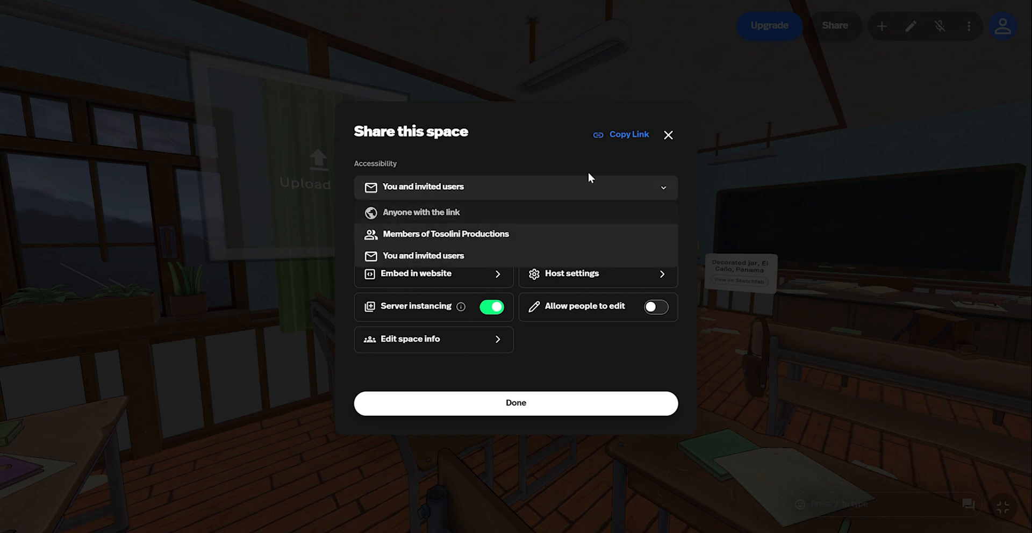
{"action": "left_click", "coordinate": [454, 220]}
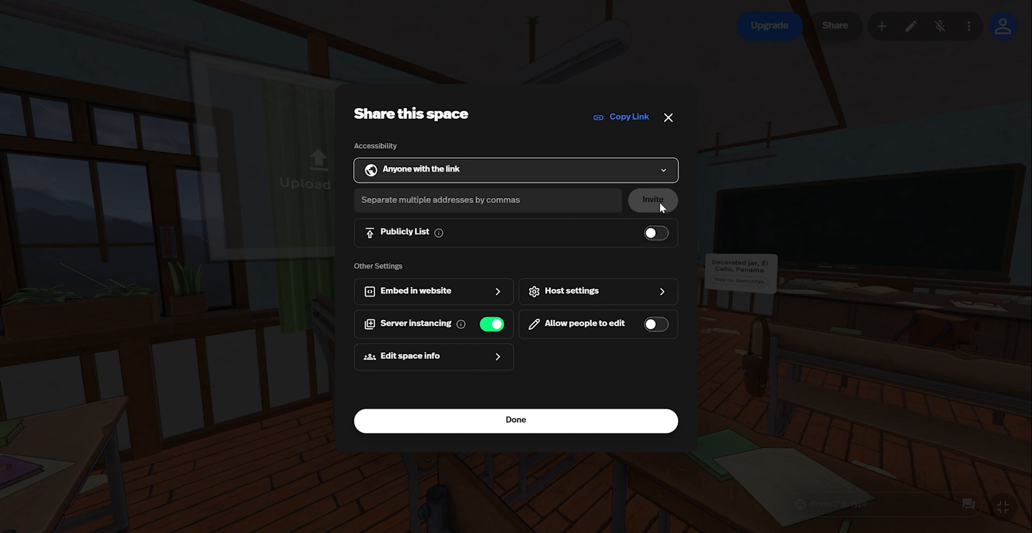
{"action": "left_click", "coordinate": [655, 234]}
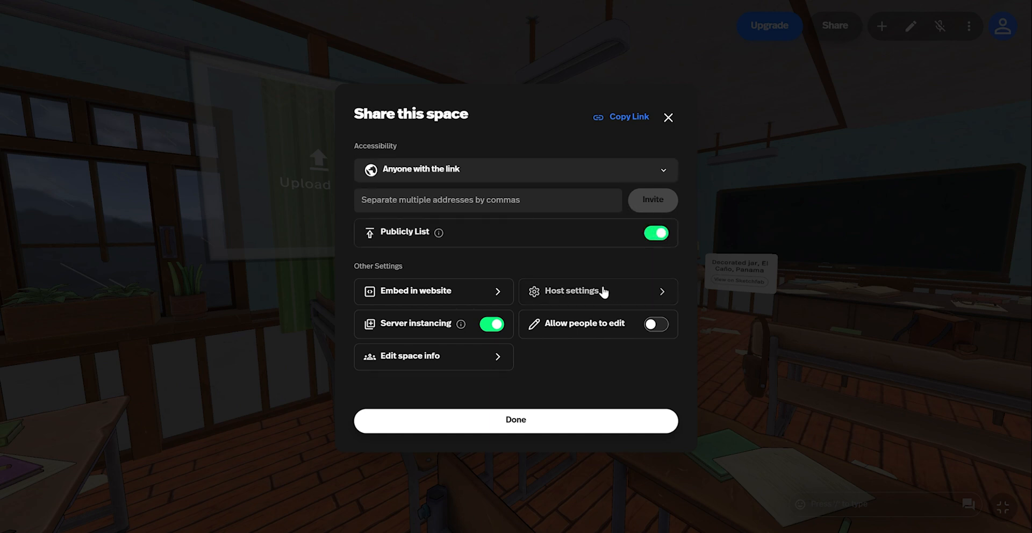
Copy the space's share link and open it in an incognito browser window.
{"action": "left_click", "coordinate": [633, 123]}
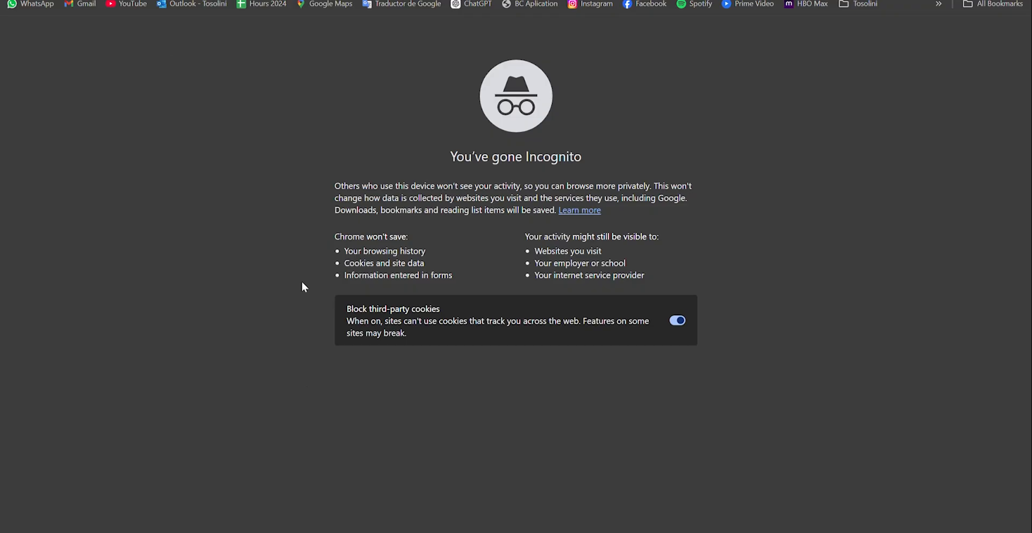
{"action": "key", "text": "ctrl+v"}
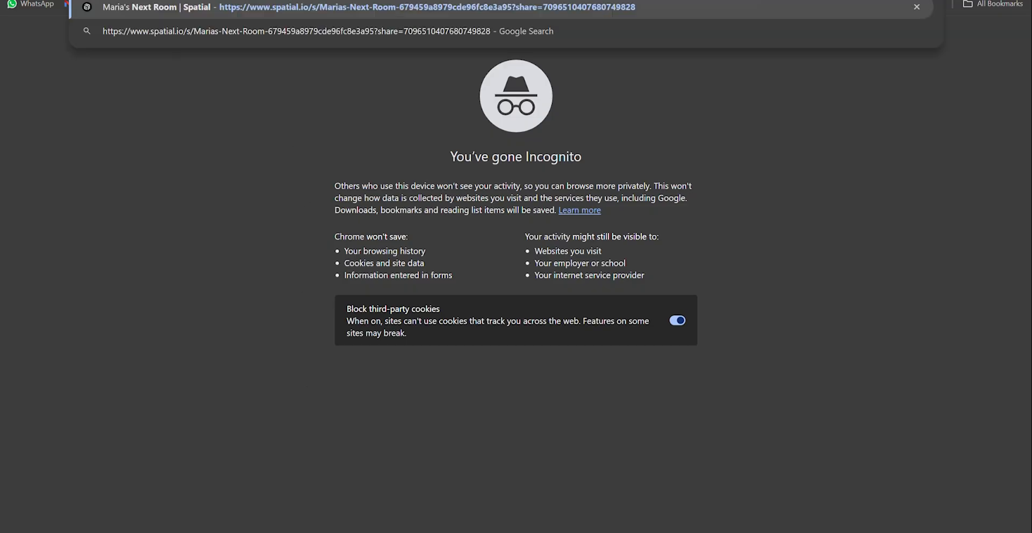
{"action": "key", "text": "Return"}
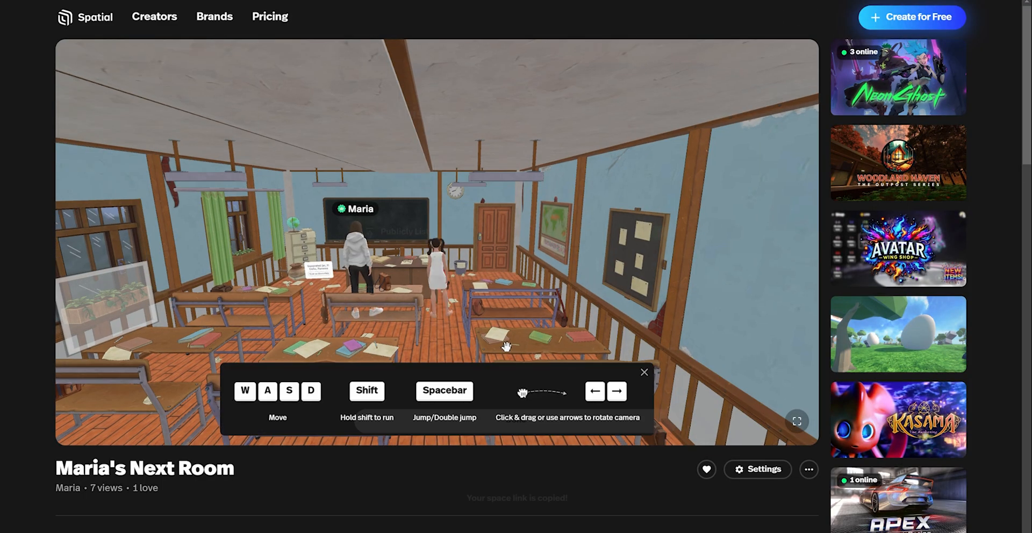
Explore the shared classroom as a guest visitor and dismiss the movement controls hint.
{"action": "left_click_drag", "start_coordinate": [510, 313], "coordinate": [258, 287]}
{"action": "key", "text": "w"}
{"action": "key", "text": "w"}
{"action": "left_click_drag", "start_coordinate": [398, 269], "coordinate": [659, 385]}
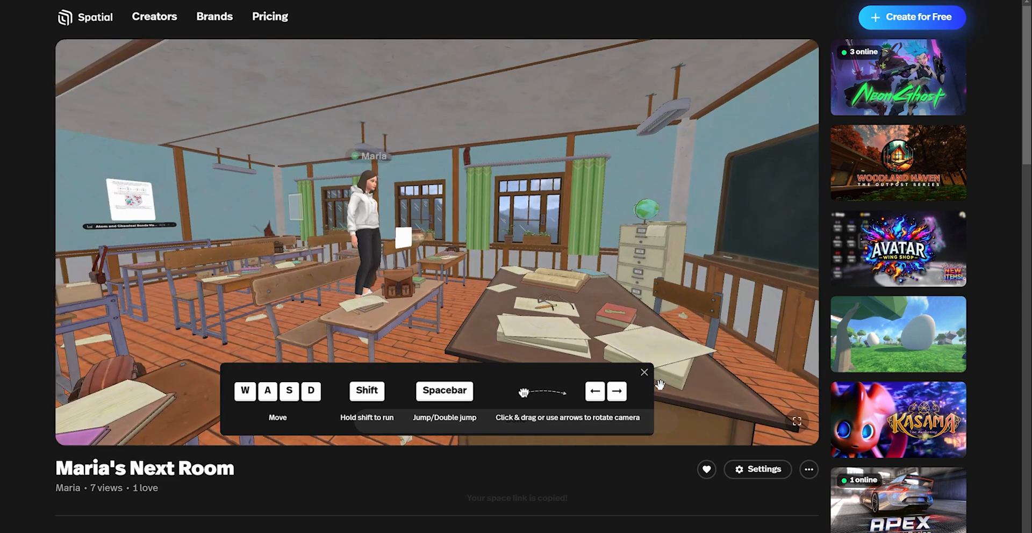
{"action": "left_click", "coordinate": [645, 373]}
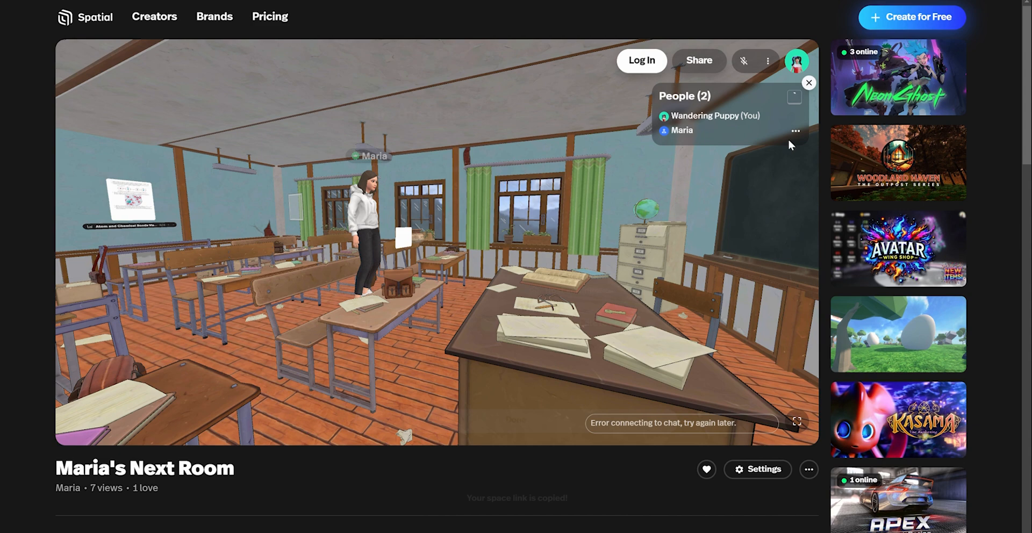
{"action": "left_click_drag", "start_coordinate": [741, 366], "coordinate": [642, 354]}
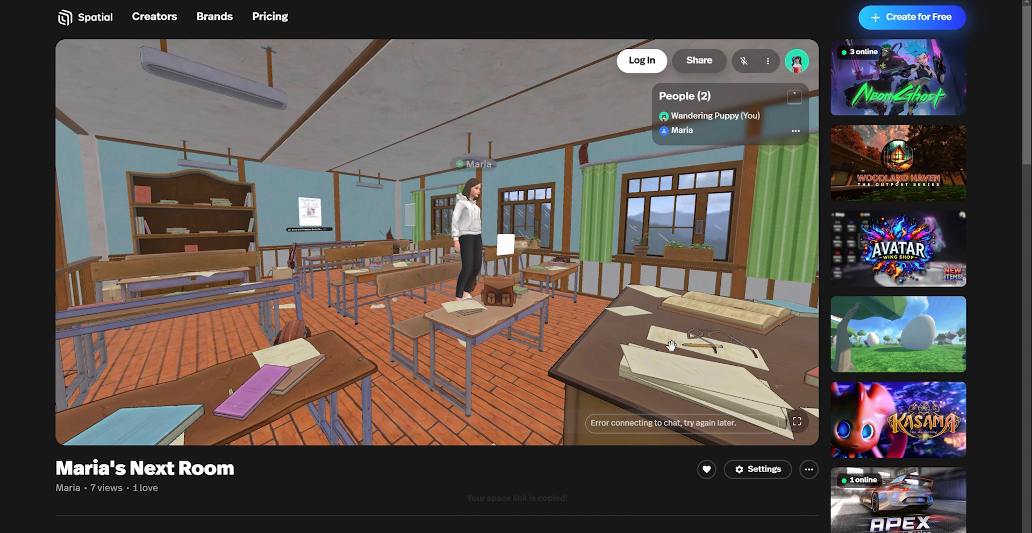
Walk the guest avatar past the desks to the Atom and Chemical Bonds document beside the bookshelf.
{"action": "left_click_drag", "start_coordinate": [772, 420], "coordinate": [585, 333]}
{"action": "scroll", "coordinate": [571, 329], "scroll_direction": "down", "scroll_amount": 5}
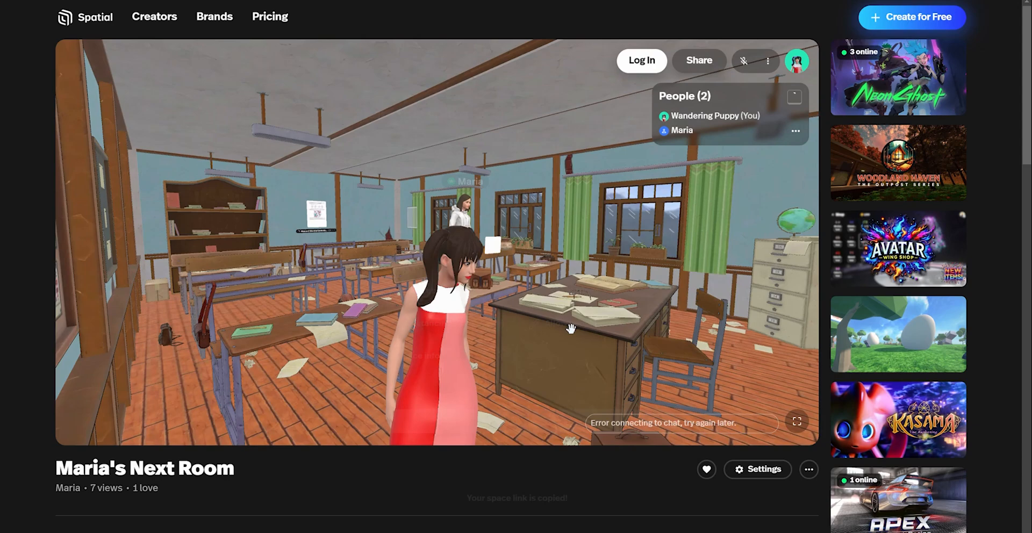
{"action": "key", "text": "w"}
{"action": "key", "text": "a"}
{"action": "key", "text": "w"}
{"action": "key", "text": "a"}
{"action": "key", "text": "w"}
{"action": "key", "text": "d"}
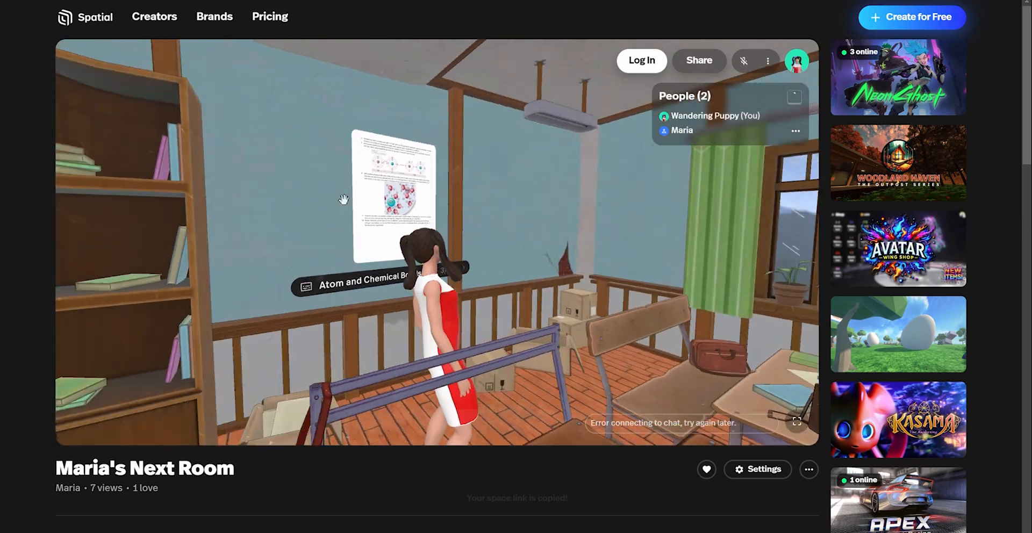